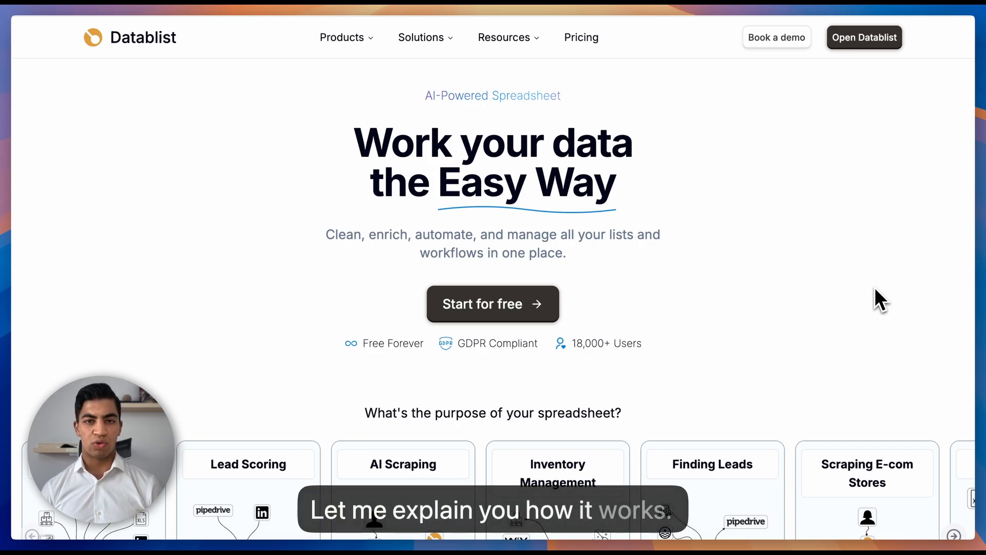
# Switch to Gemini and ask it "Give me all ZIP codes of Manhattan New York".
pyautogui.scroll(1, 842, 295)
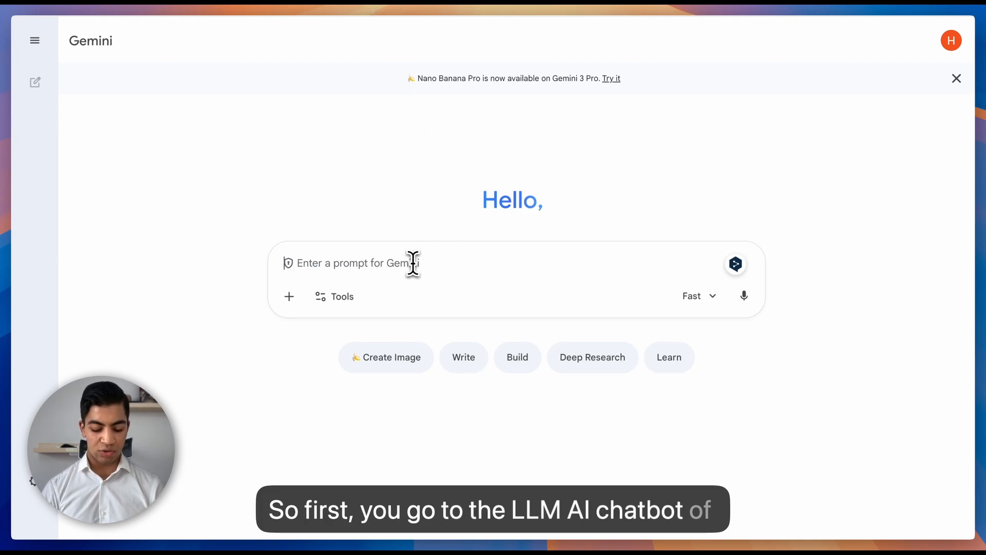
pyautogui.write('Give me ')
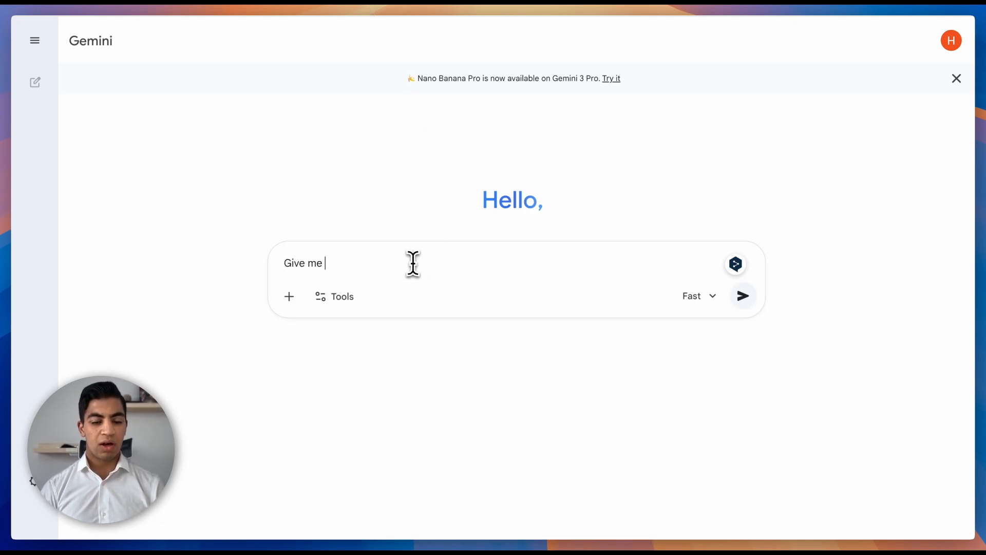
pyautogui.write('all ZIP codes')
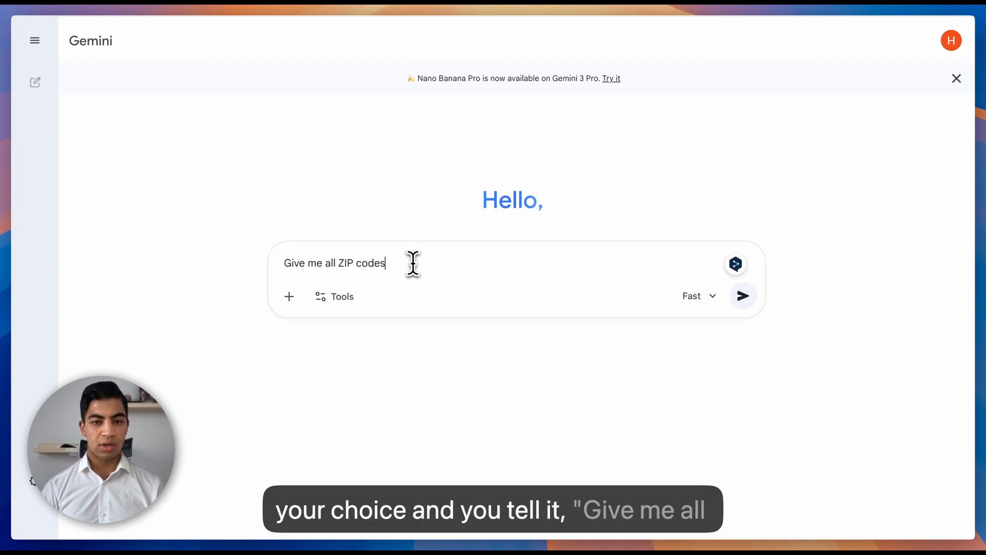
pyautogui.write(' of Manhattan New York')
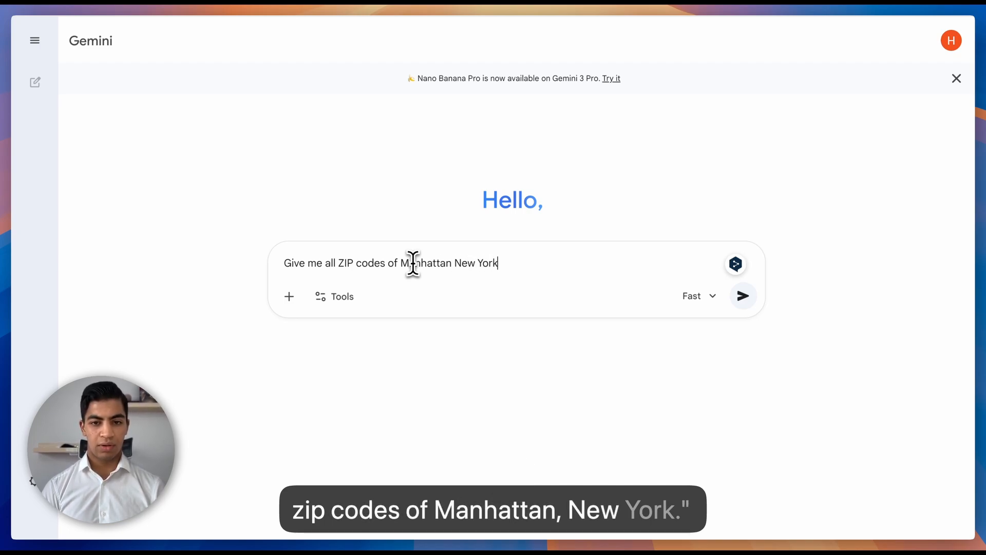
pyautogui.press('Return')
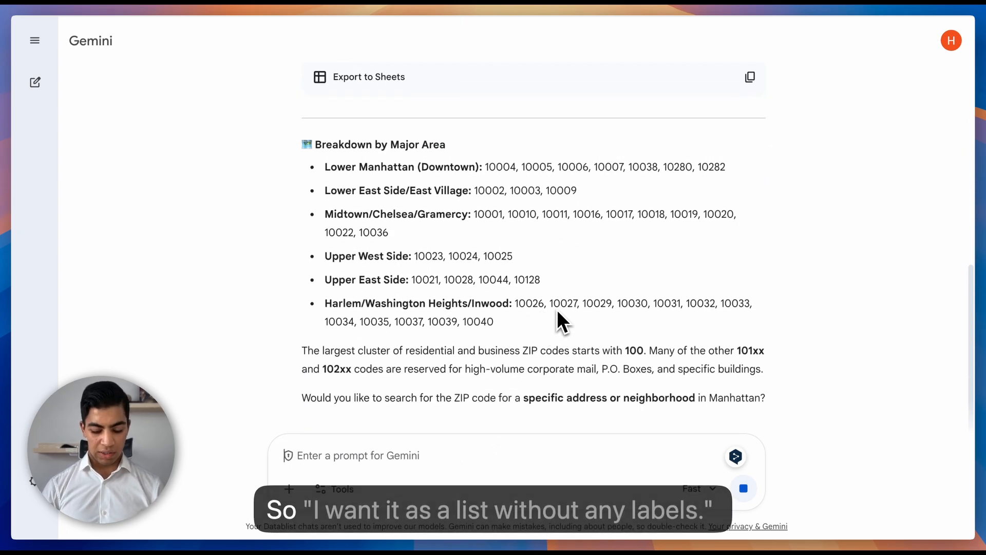
# Send Gemini the follow-up request "I want it as a list. without any label".
pyautogui.write('I want')
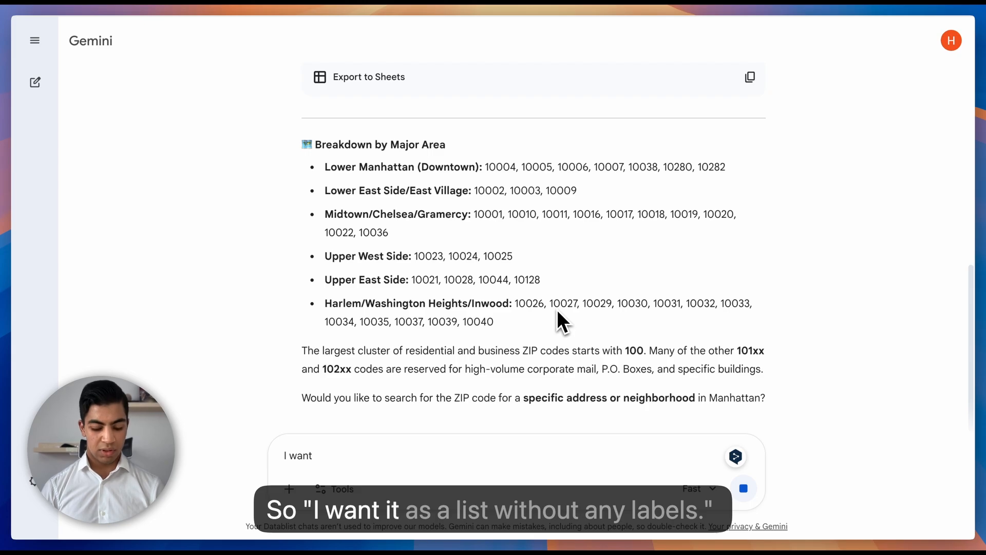
pyautogui.write(' it as a')
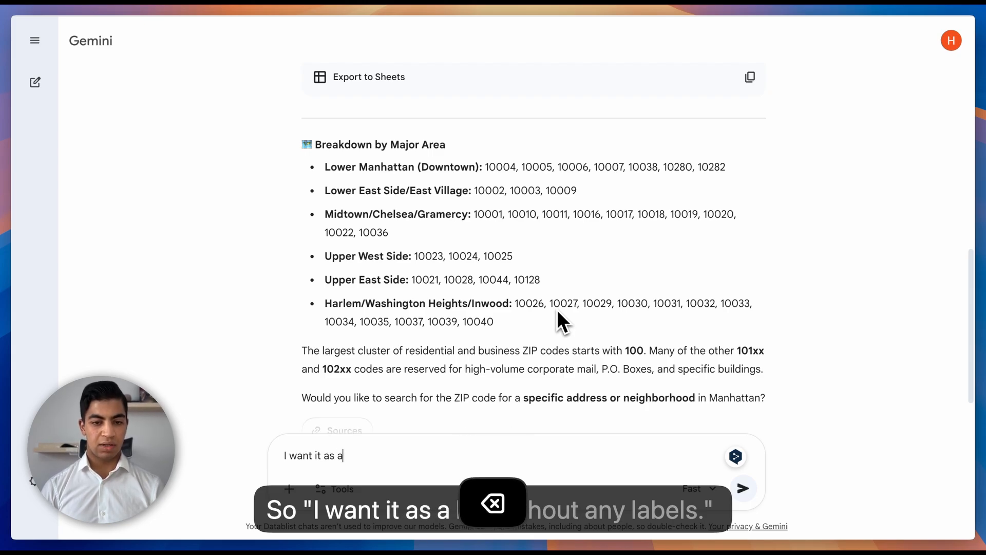
pyautogui.write(' list')
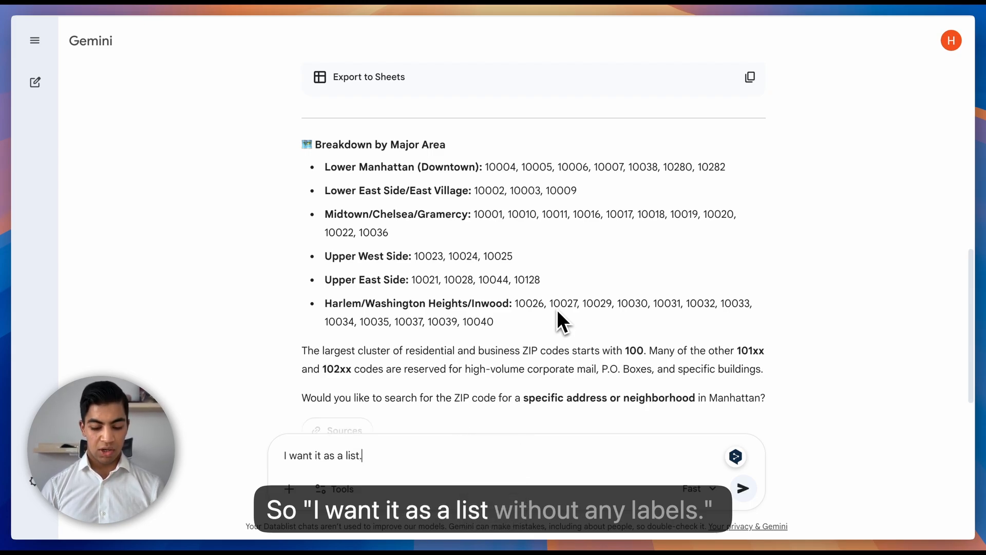
pyautogui.write('. without any')
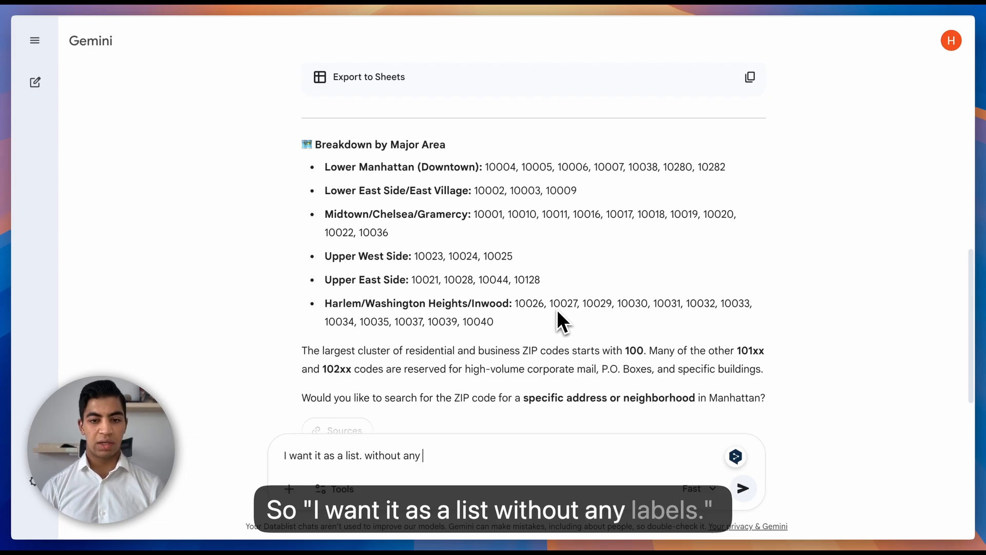
pyautogui.write(' label')
pyautogui.press('Return')
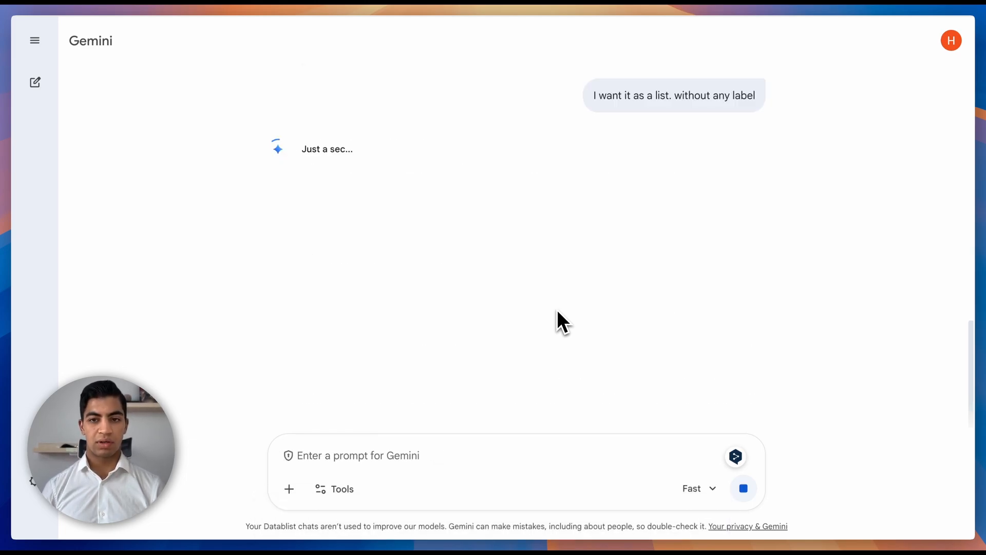
# Select the generated ZIP codes from 10001 downward in Gemini's plain list and copy them.
pyautogui.scroll(-1, 382, 193)
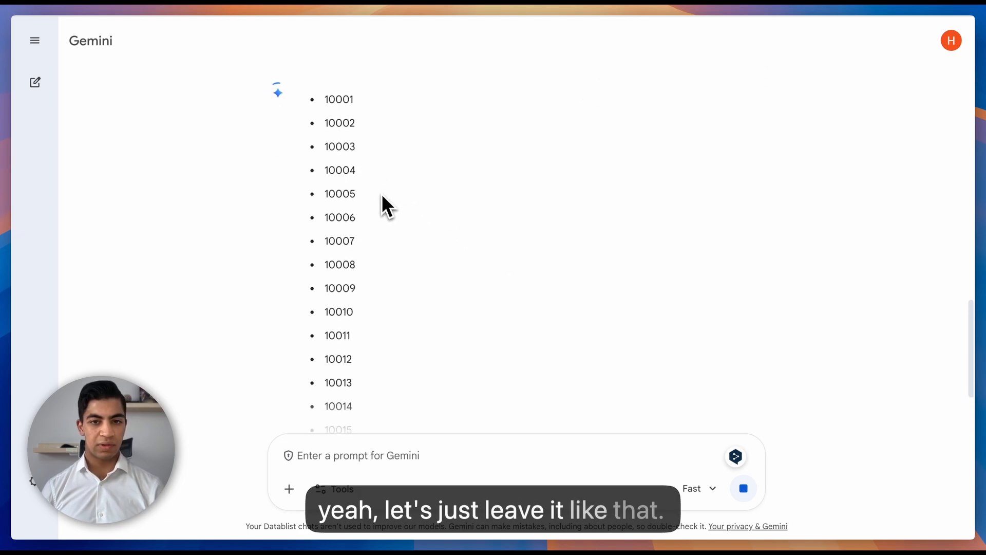
pyautogui.moveTo(323, 93); pyautogui.dragTo(360, 402)
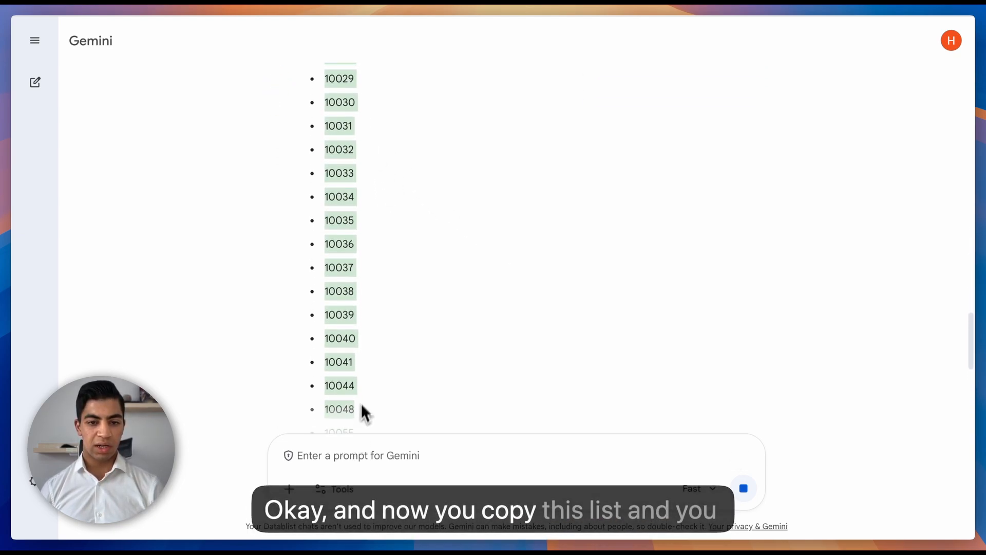
pyautogui.rightClick(326, 333)
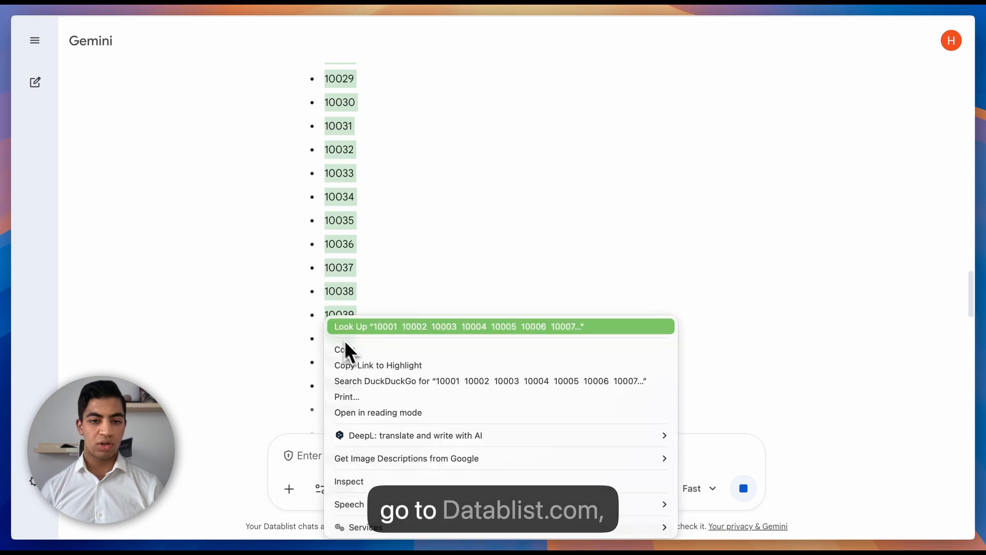
pyautogui.click(332, 347)
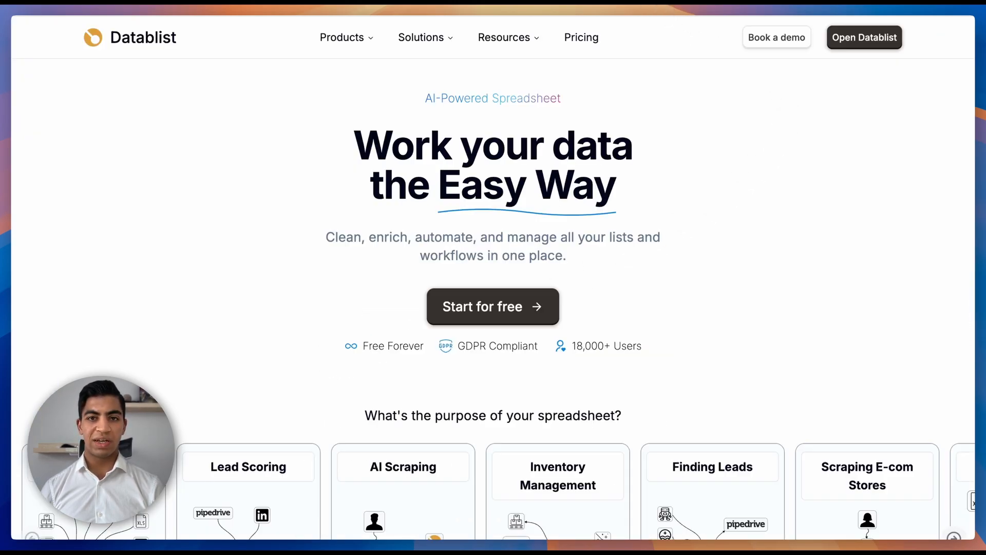
# Switch to the Datablist workspace, collapse its sidebar and create a new empty collection.
pyautogui.click(861, 45)
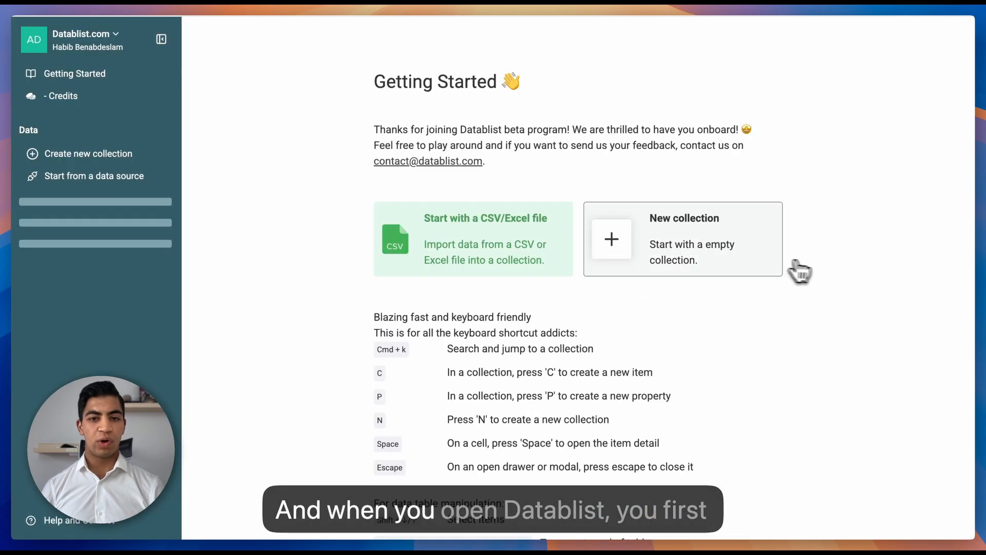
pyautogui.click(162, 40)
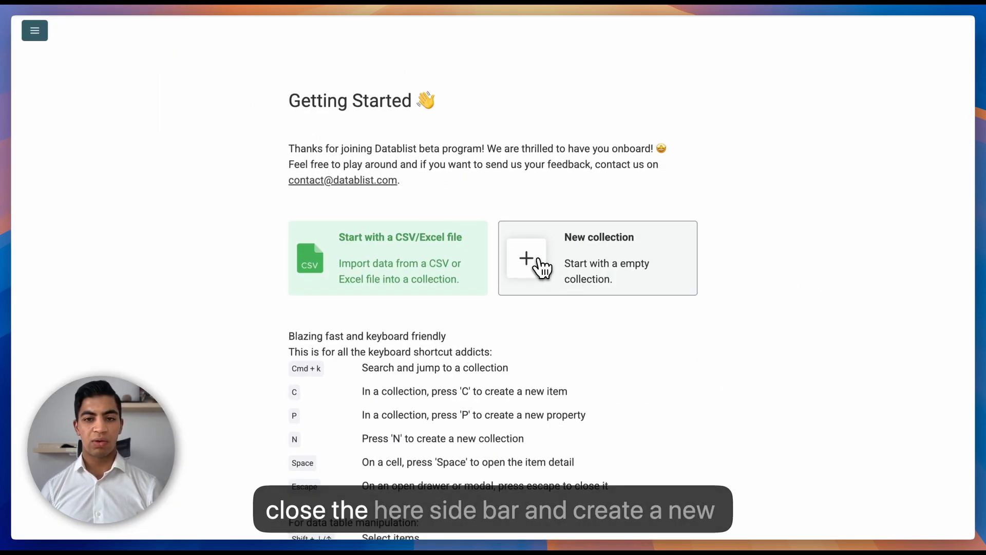
pyautogui.click(539, 261)
# Rename the new collection as "Try Datablist.com".
pyautogui.press('super+BackSpace')
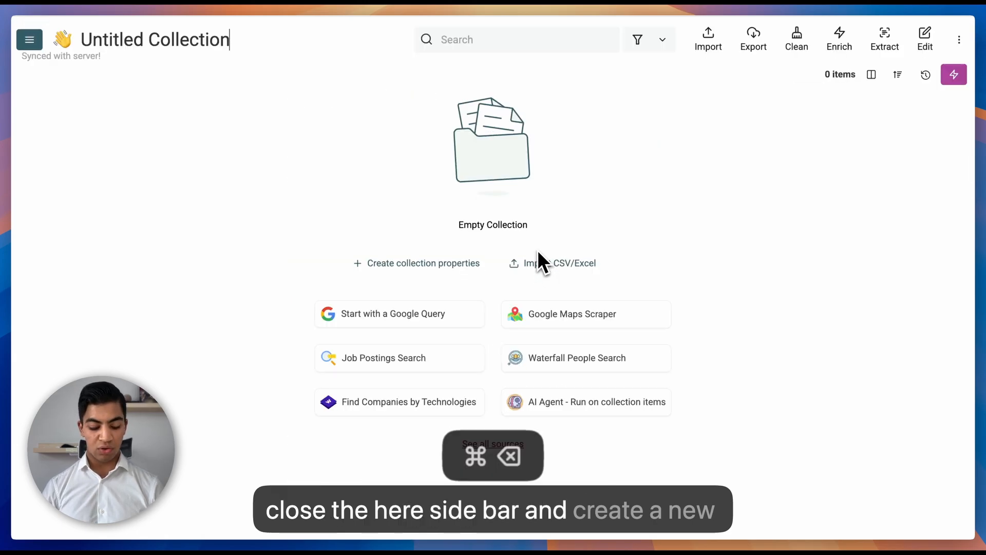
pyautogui.write('Try')
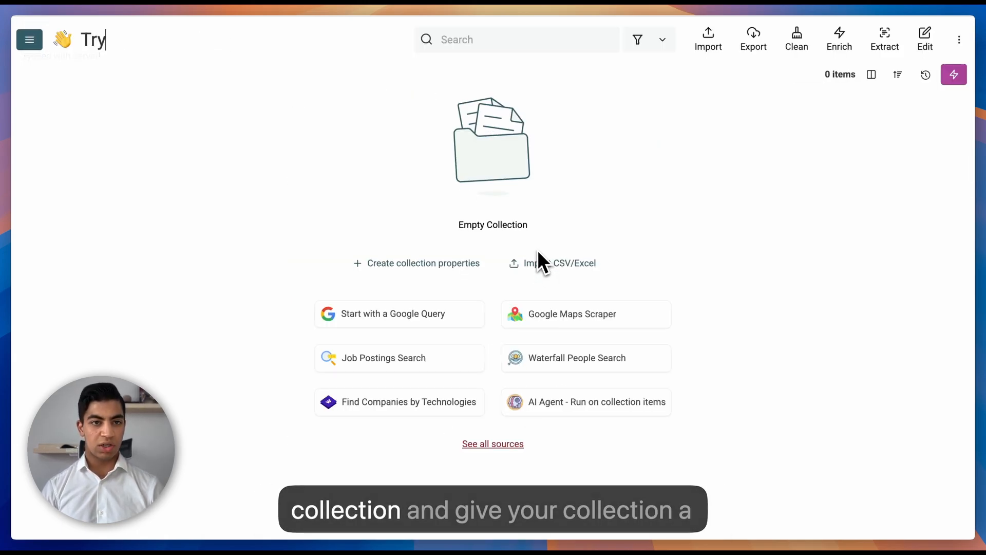
pyautogui.write(' Data')
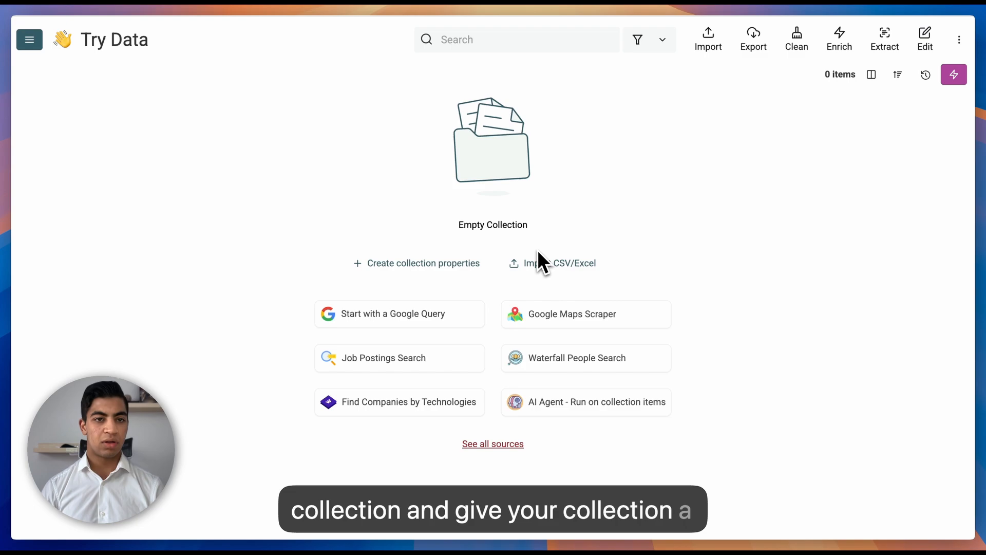
pyautogui.write('blist.com')
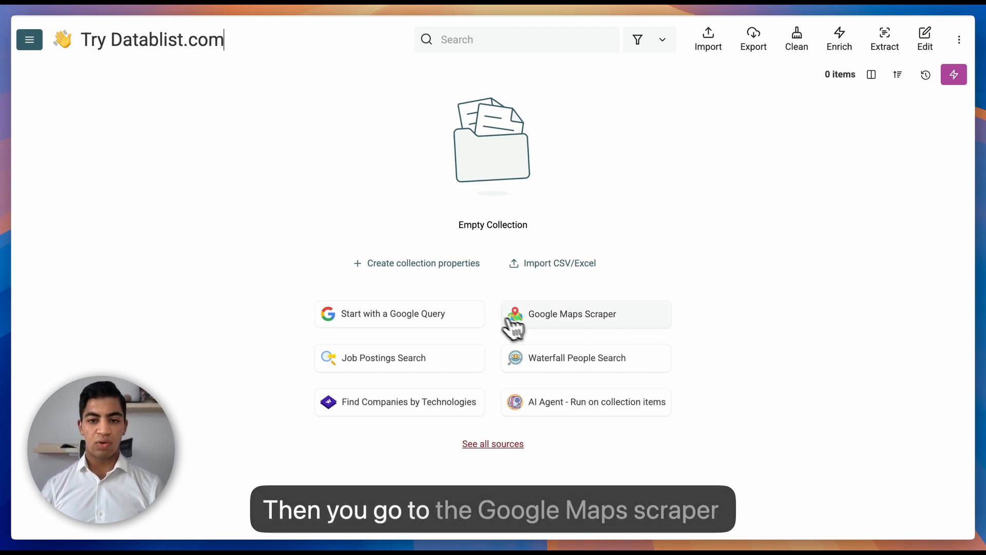
# Start the Google Maps Scraper as the collection's source and paste the copied ZIP codes as its locations.
pyautogui.click(547, 336)
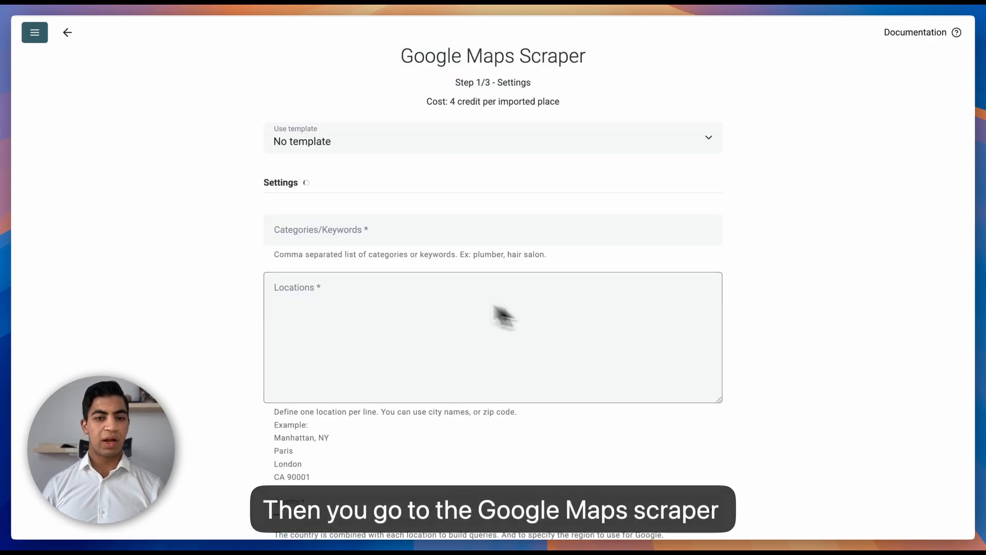
pyautogui.click(354, 291)
pyautogui.press('super+v')
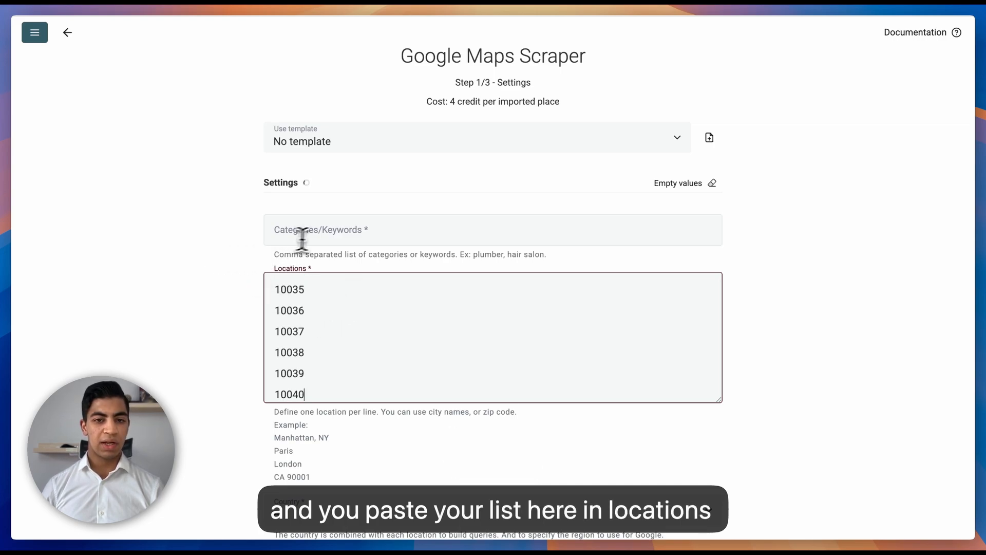
# Set the scraper's categories/keywords to "Hair salon, Plumber".
pyautogui.click(320, 236)
pyautogui.write('Hai')
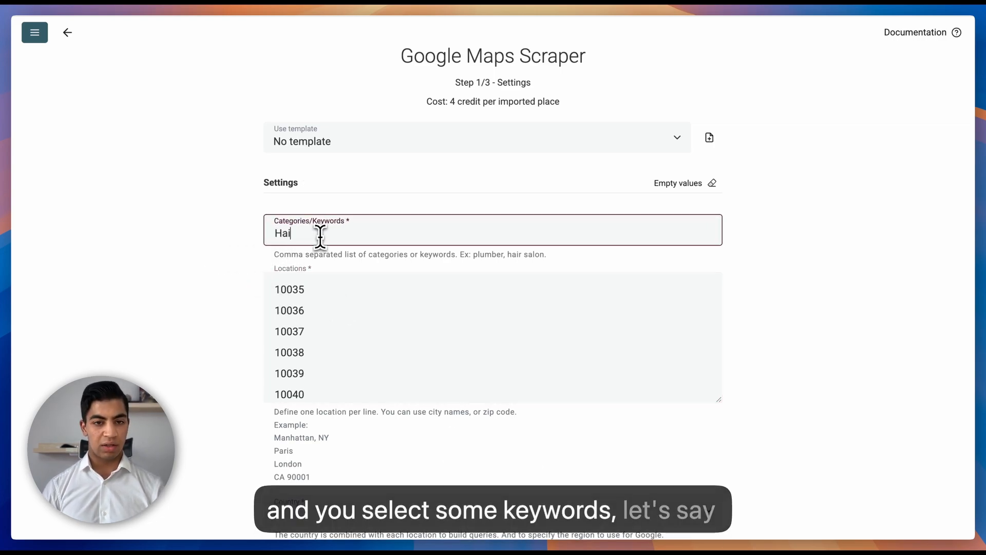
pyautogui.write('r')
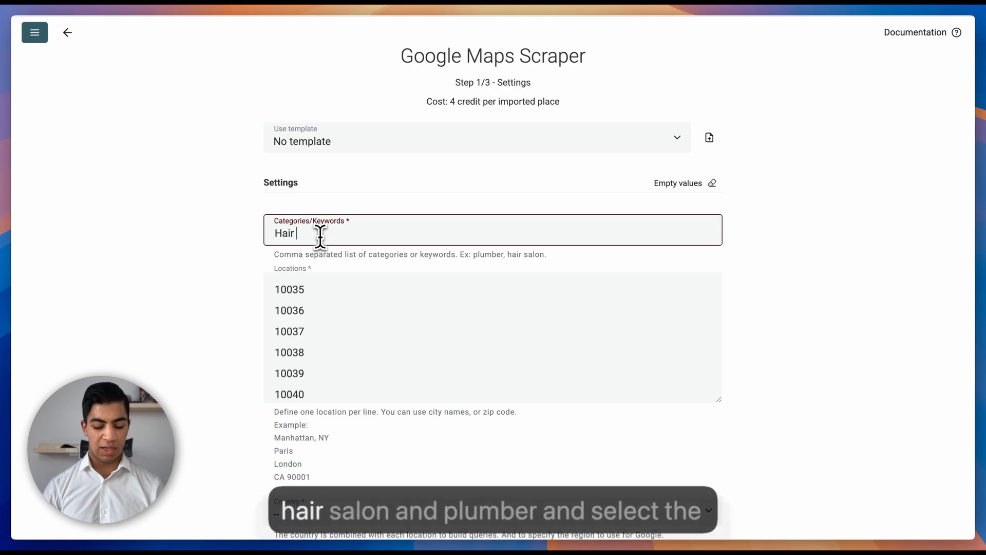
pyautogui.write(' salon, plumber')
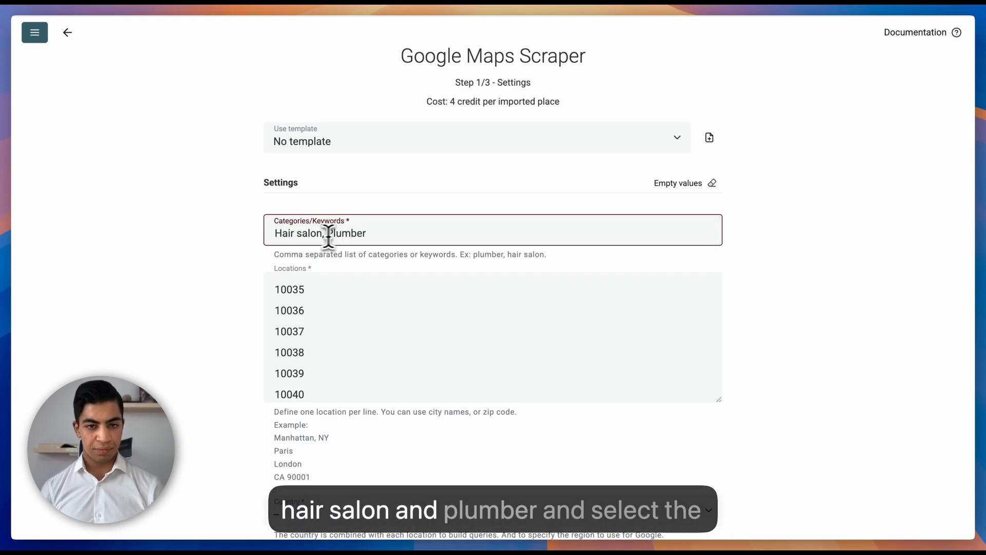
# Set the scraper's country to United States.
pyautogui.scroll(-5, 339, 242)
pyautogui.click(382, 314)
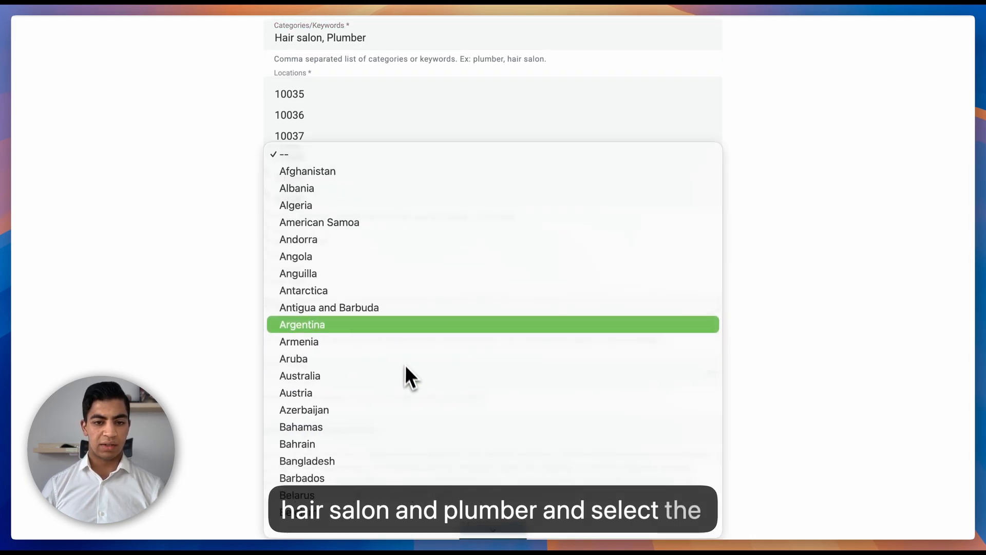
pyautogui.scroll(-15, 406, 365)
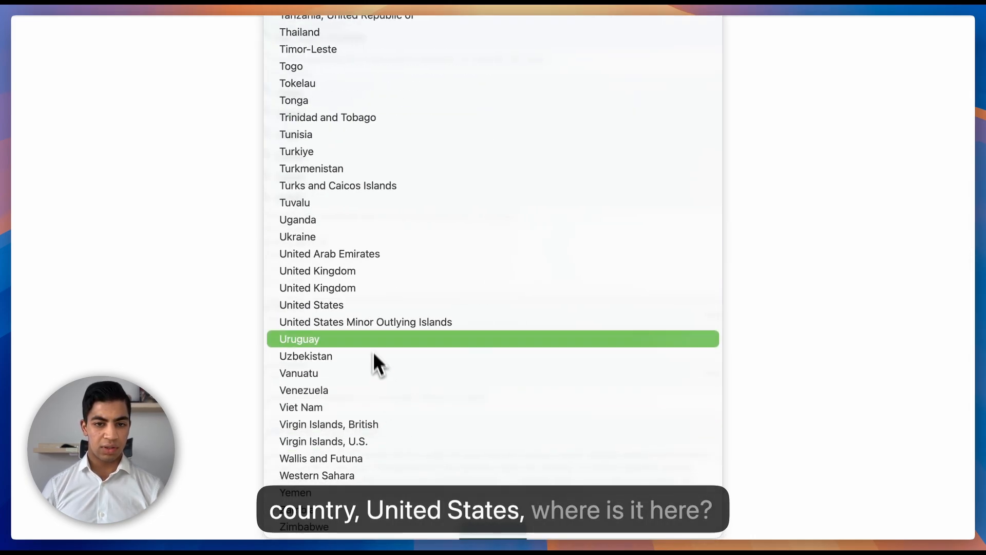
pyautogui.click(366, 307)
pyautogui.scroll(-3, 529, 390)
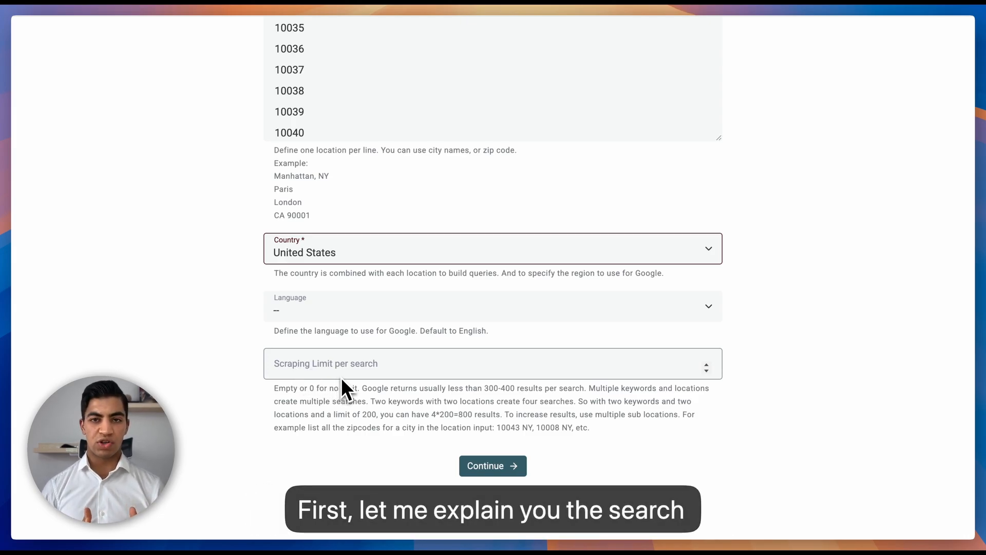
pyautogui.scroll(5, 343, 356)
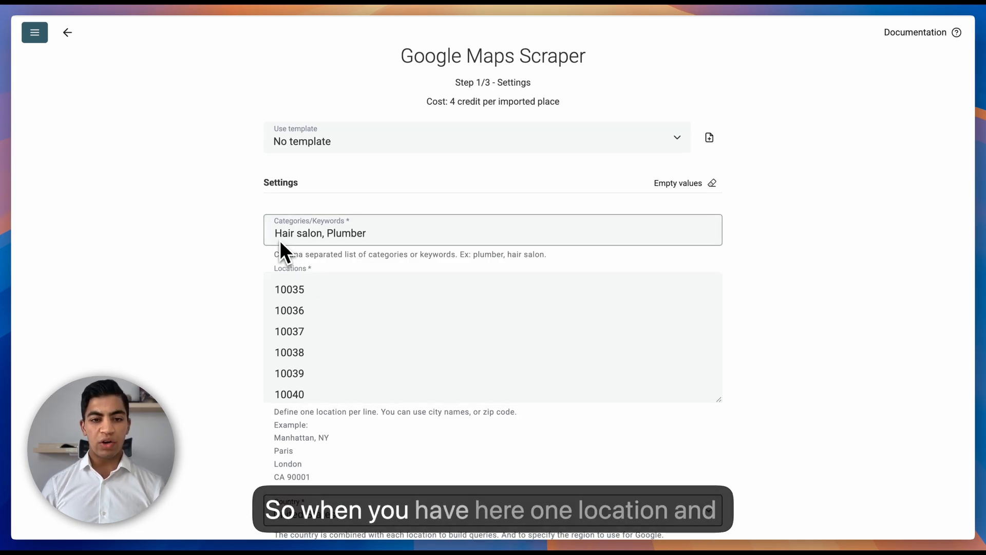
pyautogui.scroll(12, 313, 329)
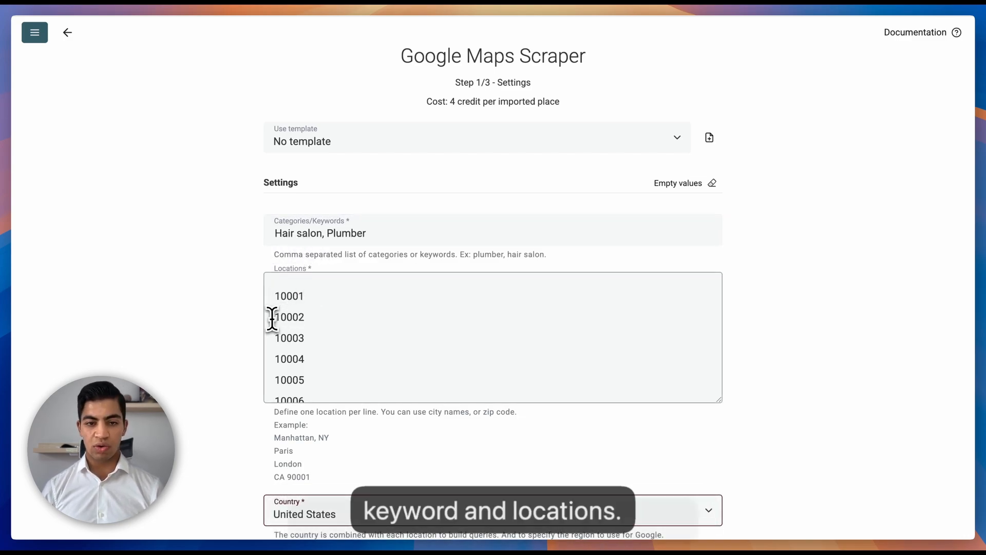
pyautogui.moveTo(276, 315); pyautogui.dragTo(307, 317)
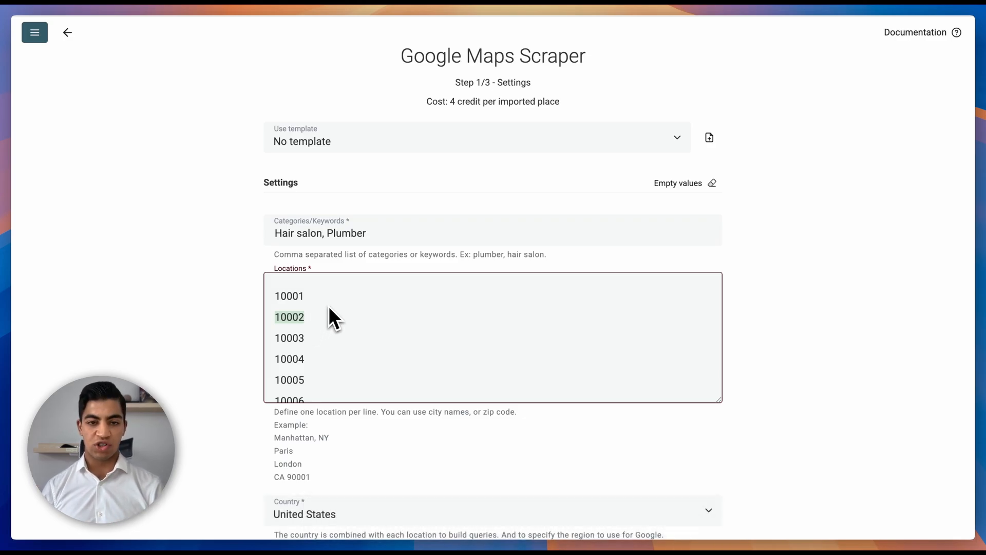
# Set the scraping limit per search to 20.
pyautogui.scroll(-12, 334, 312)
pyautogui.scroll(-5, 475, 449)
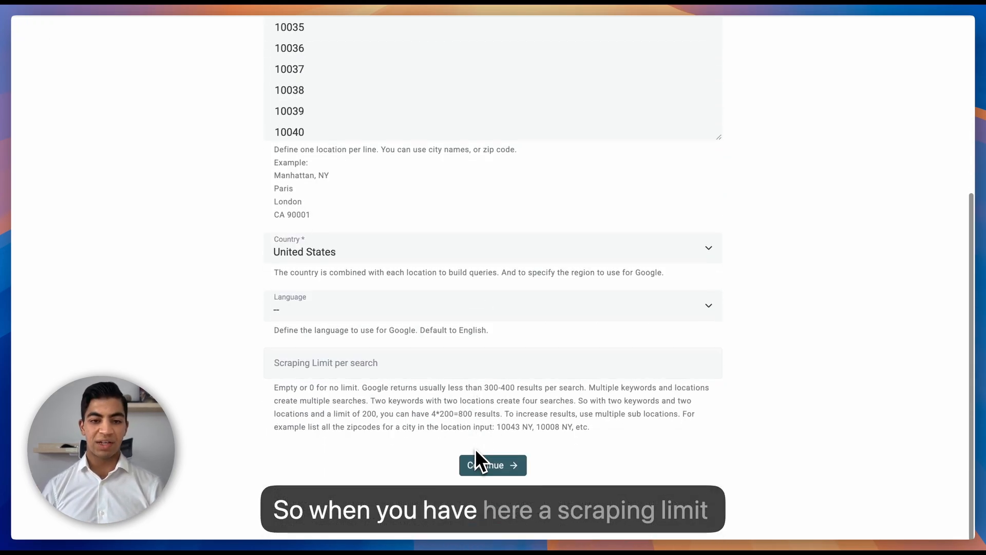
pyautogui.click(360, 364)
pyautogui.write('20')
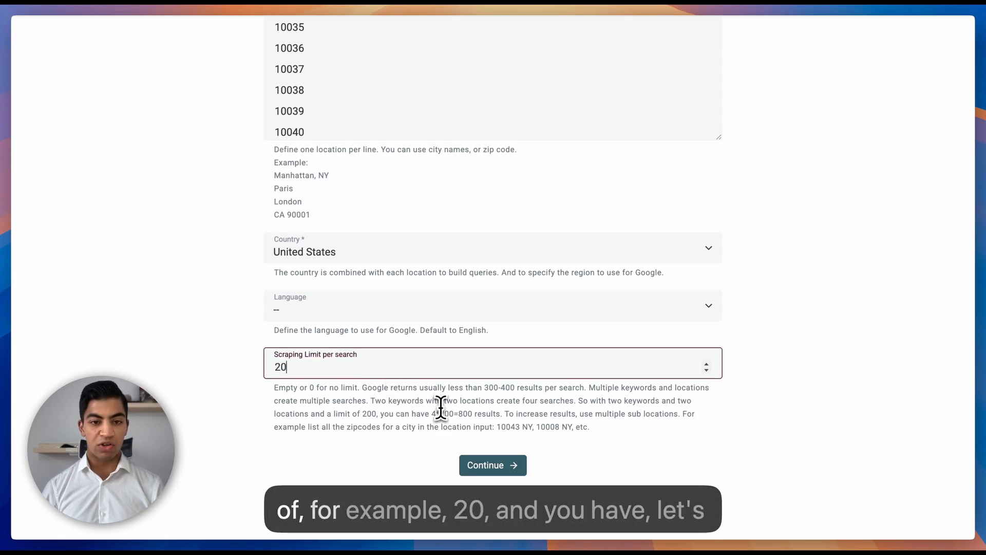
pyautogui.scroll(5, 390, 328)
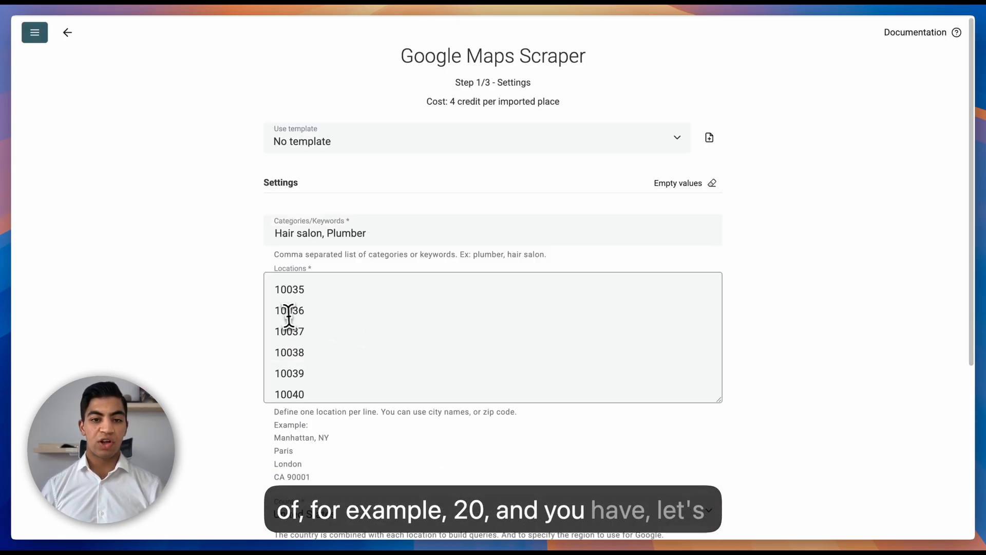
pyautogui.scroll(12, 287, 315)
pyautogui.moveTo(315, 324); pyautogui.dragTo(278, 296)
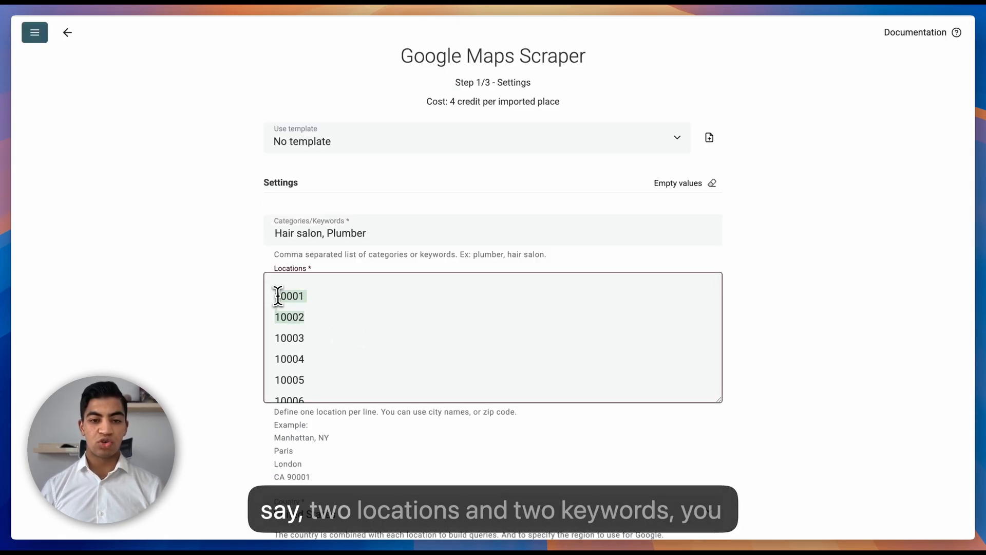
# Accept the Google Maps Scraper settings and continue to the outputs configuration.
pyautogui.click(347, 324)
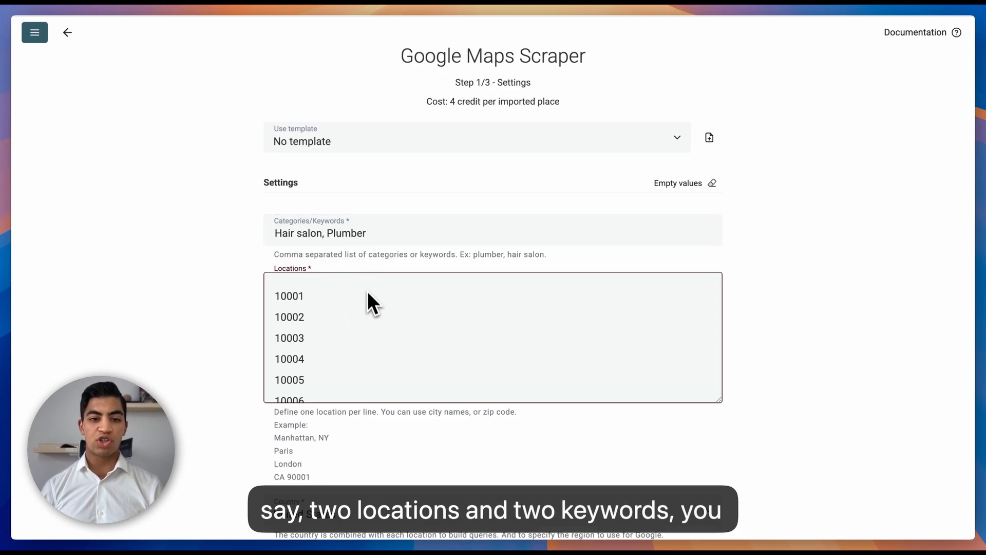
pyautogui.scroll(-1, 225, 308)
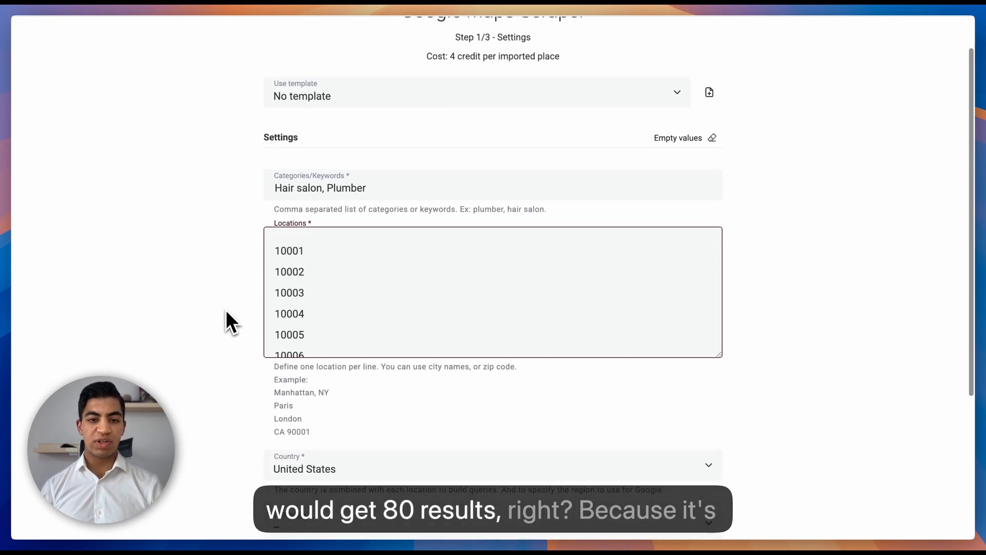
pyautogui.scroll(-1, 227, 310)
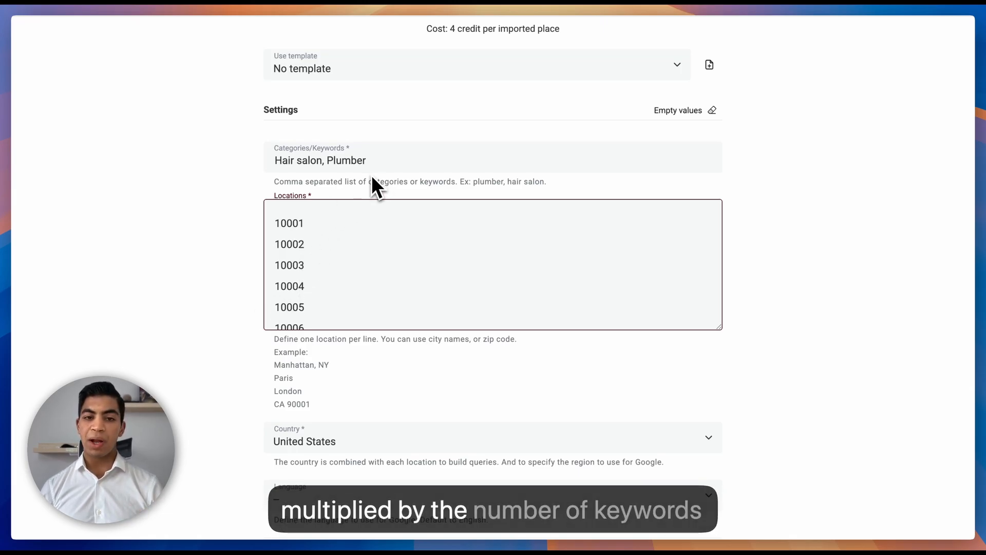
pyautogui.scroll(-4, 359, 375)
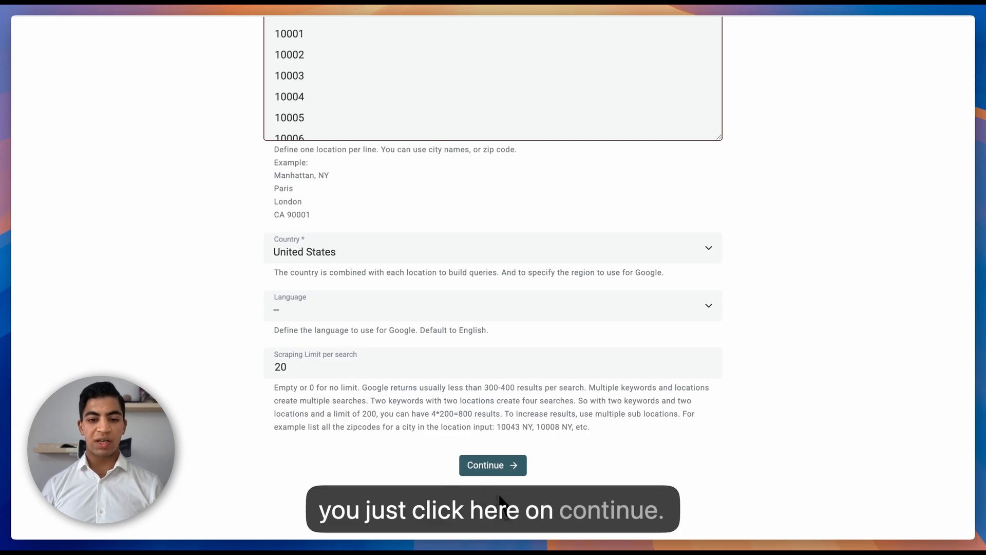
pyautogui.click(489, 467)
# Keep every scraper output stored as a new property and run the import immediately.
pyautogui.scroll(5, 492, 411)
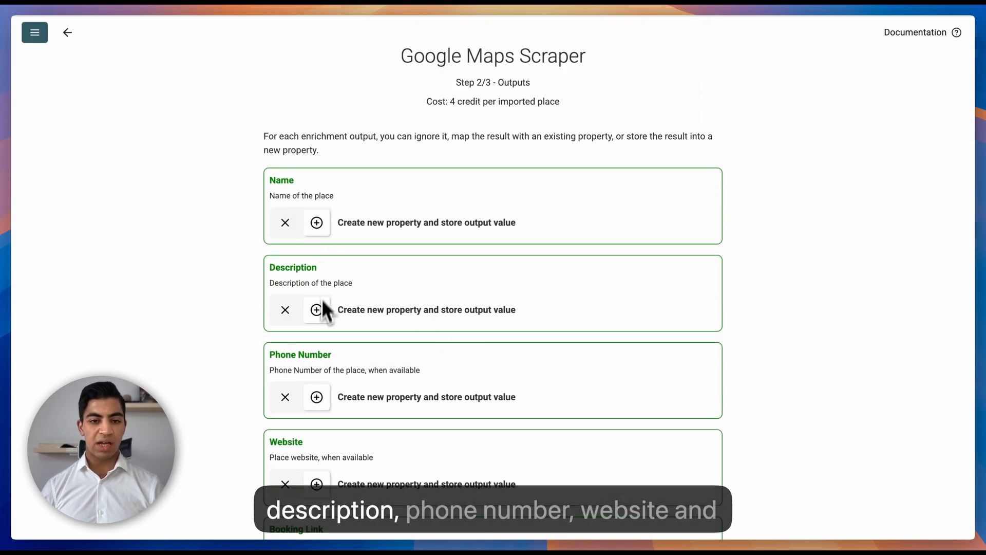
pyautogui.scroll(-2, 322, 303)
pyautogui.scroll(-10, 323, 308)
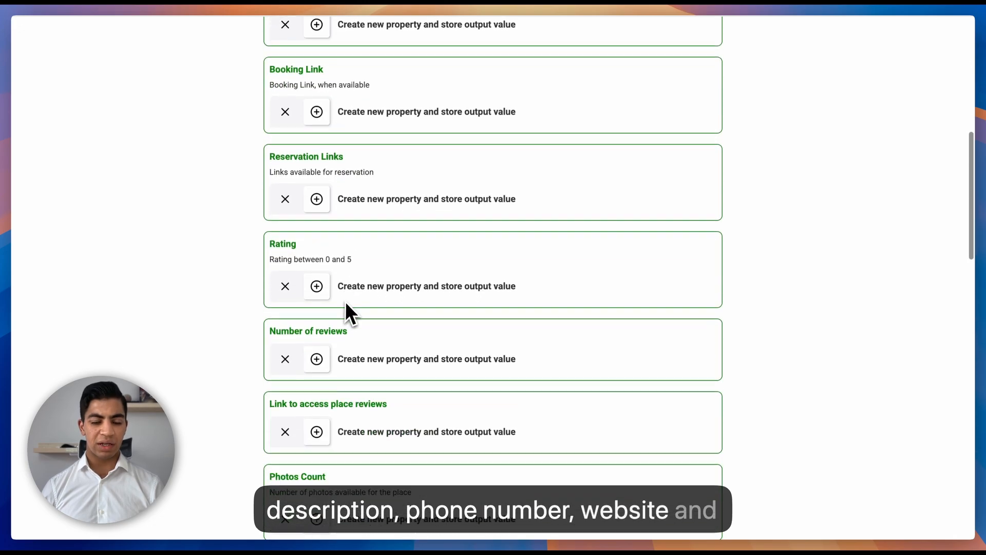
pyautogui.scroll(-20, 344, 303)
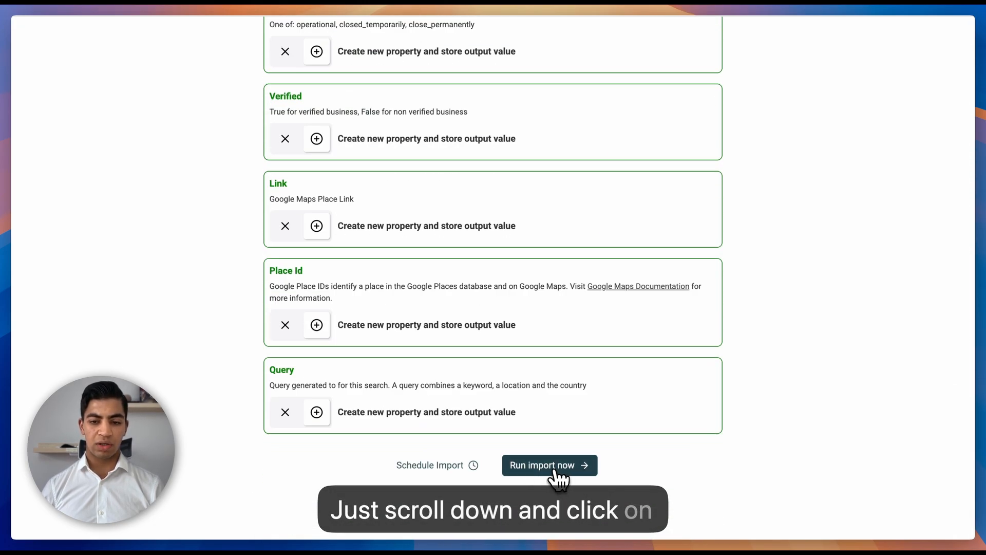
pyautogui.click(555, 468)
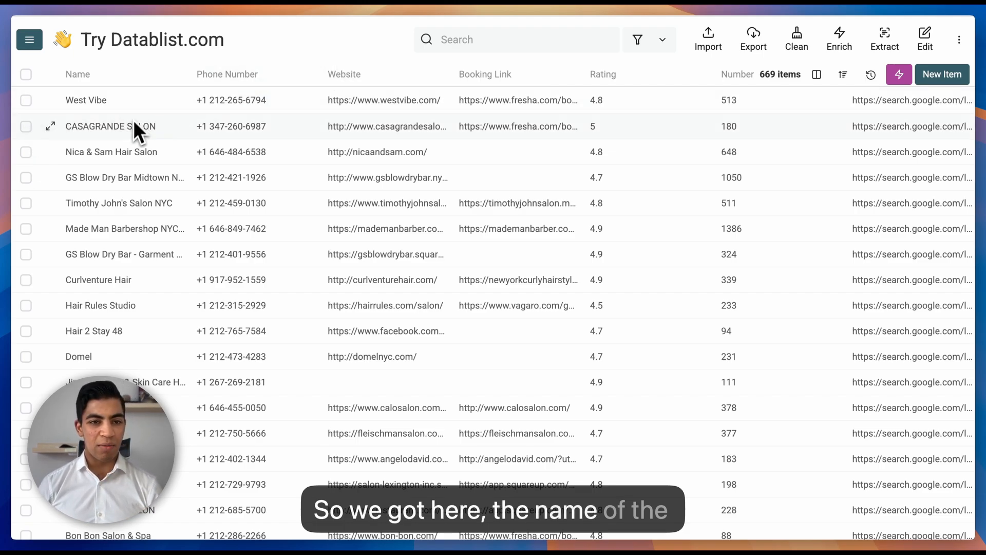
# Examine the imported places' columns, from name, phone number and website through to working hours, business status and verification.
pyautogui.hscroll(5, 168, 122)
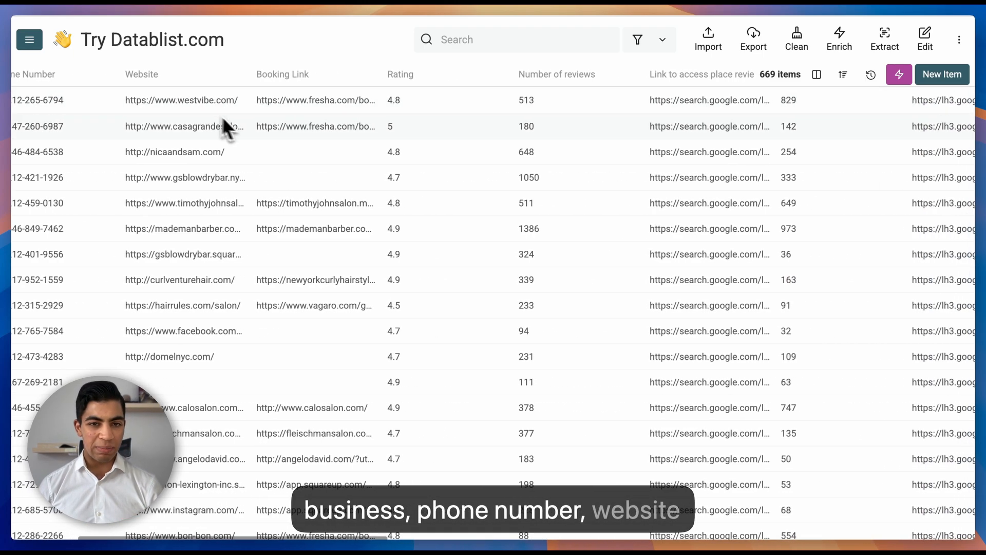
pyautogui.hscroll(5, 224, 126)
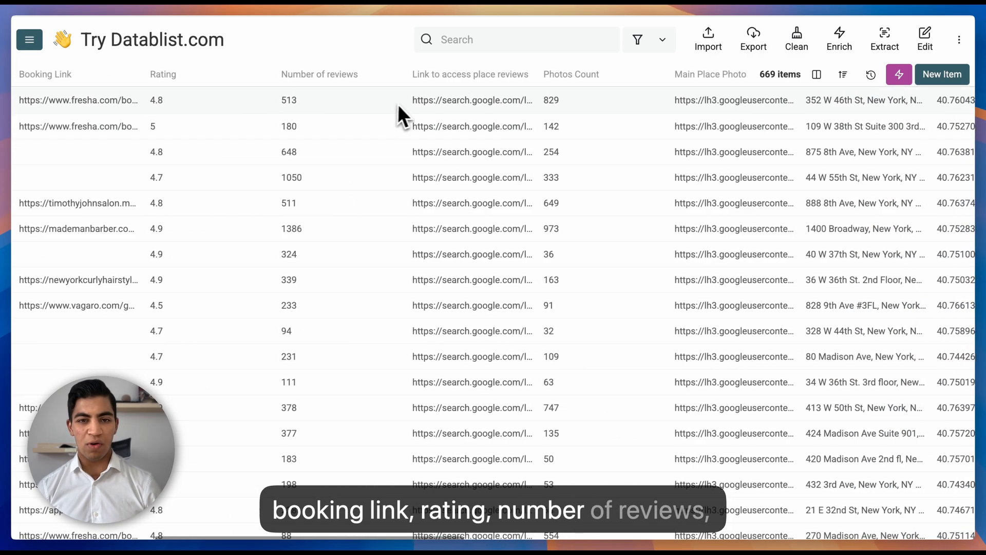
pyautogui.hscroll(3, 398, 104)
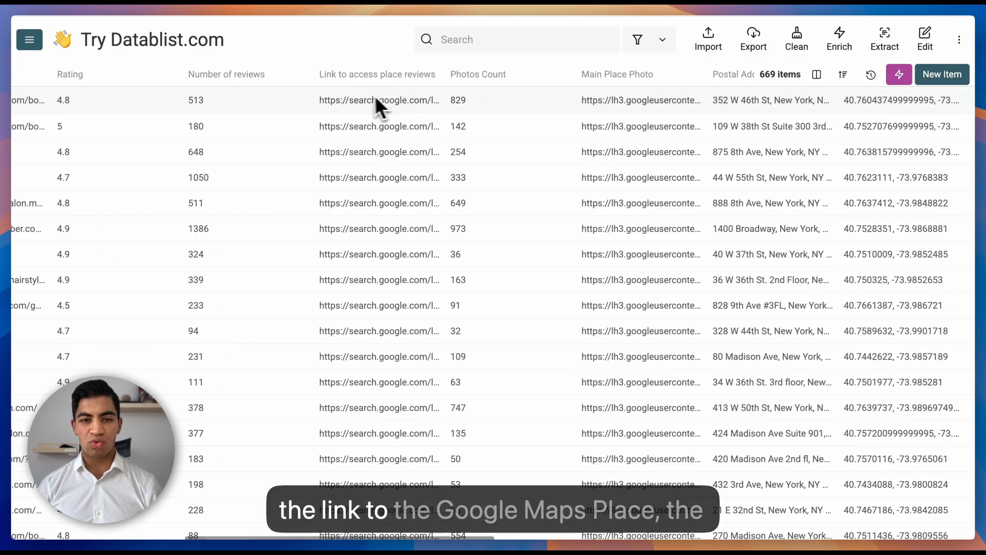
pyautogui.hscroll(2, 400, 104)
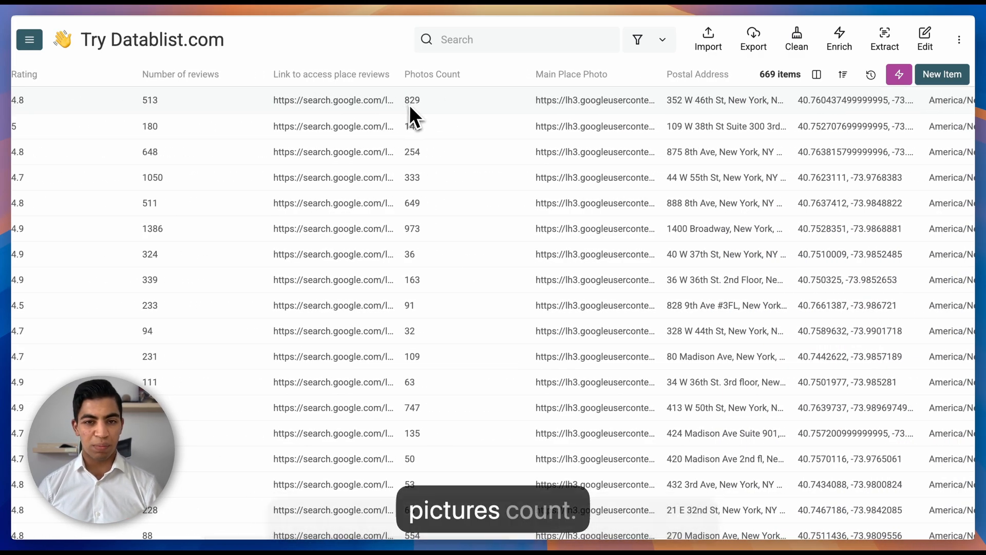
pyautogui.hscroll(2, 410, 107)
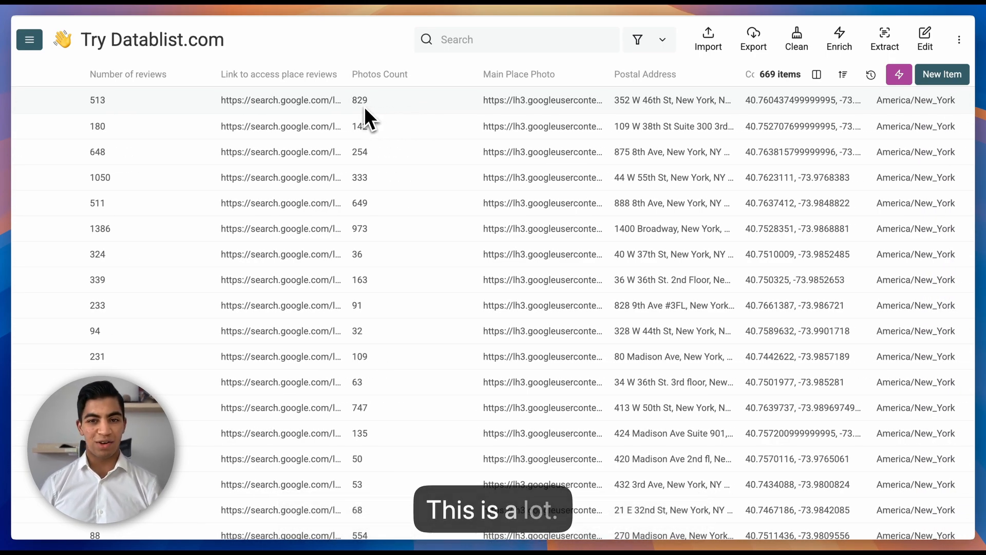
pyautogui.hscroll(12, 363, 106)
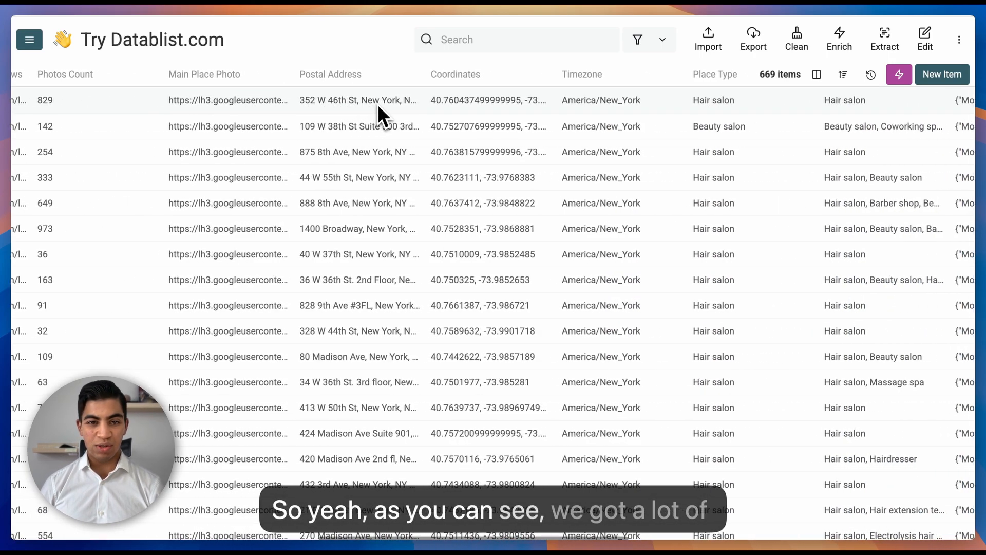
pyautogui.hscroll(18, 383, 104)
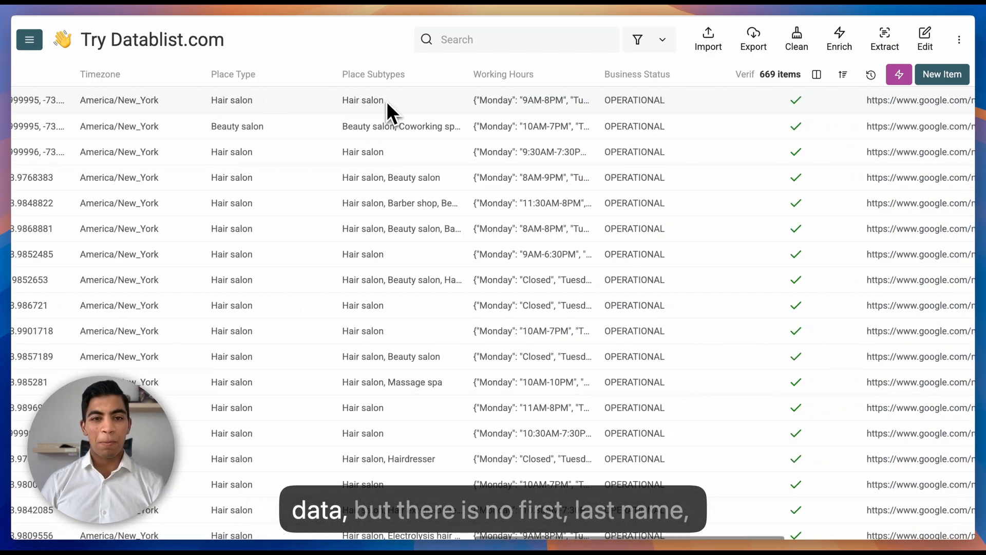
pyautogui.hscroll(-20, 371, 100)
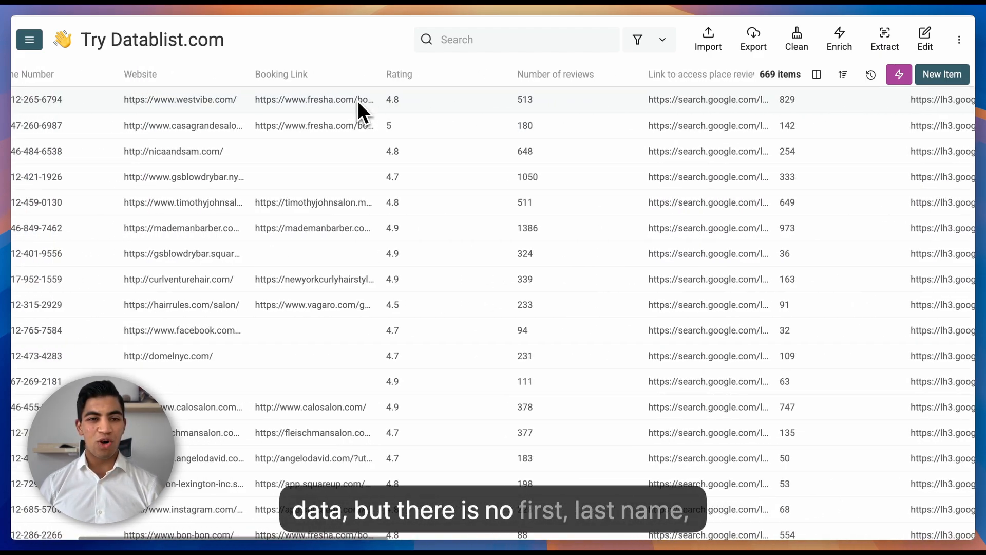
pyautogui.hscroll(-8, 357, 101)
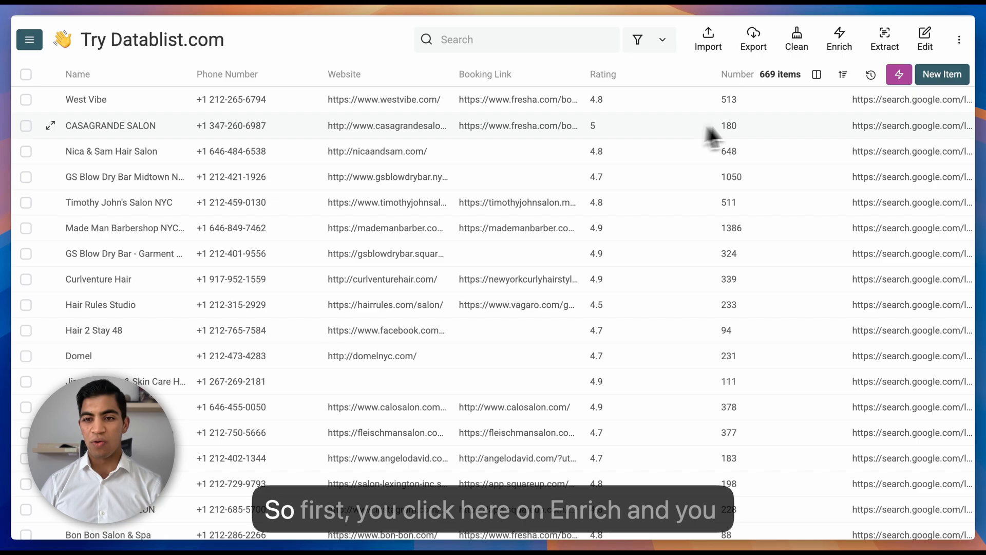
# Start an AI Agent enrichment on the collection and load the Founder Finder template.
pyautogui.click(841, 39)
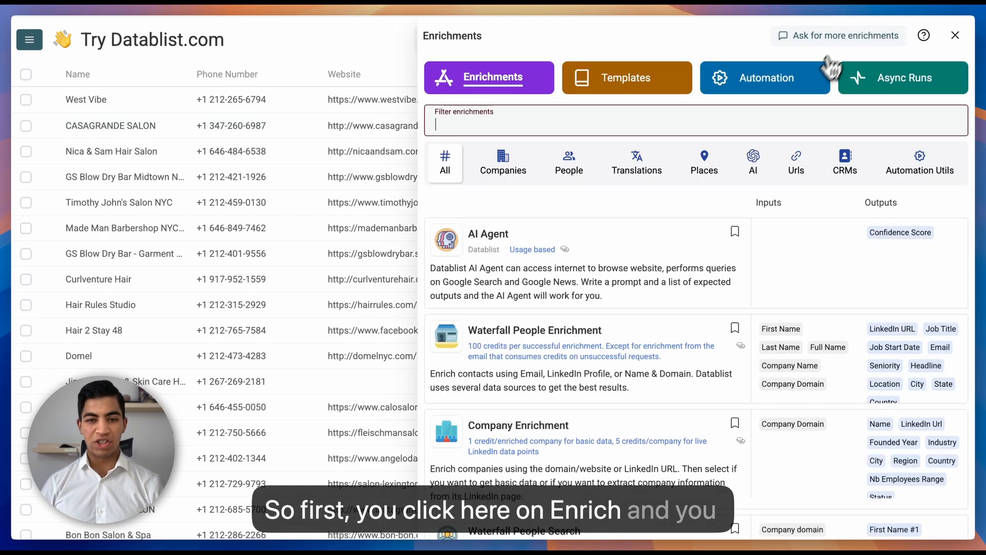
pyautogui.click(629, 262)
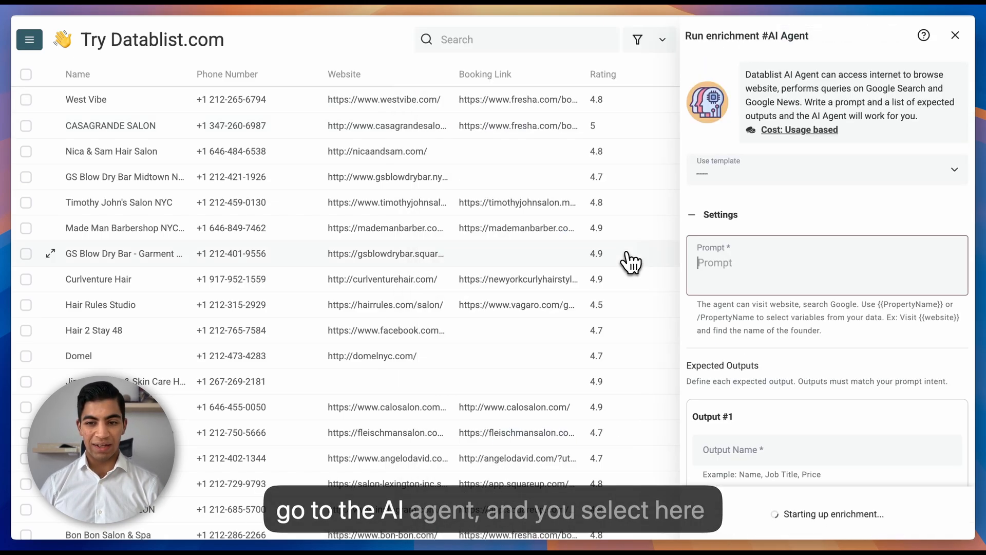
pyautogui.click(752, 171)
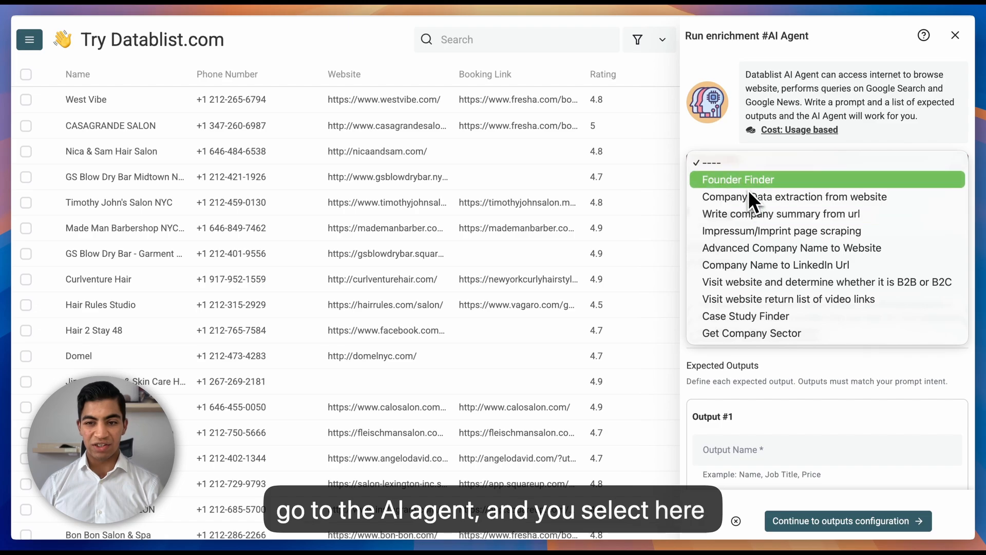
pyautogui.click(748, 188)
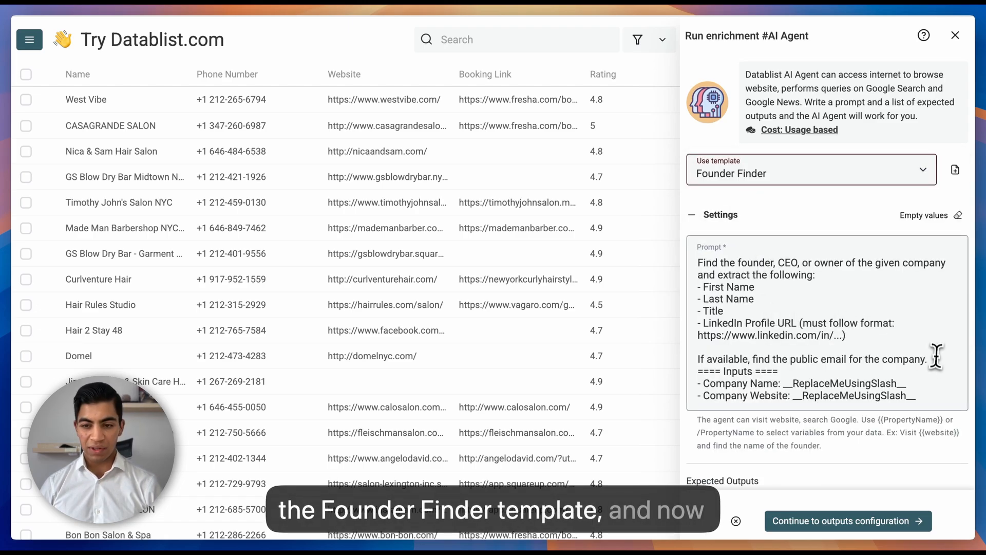
# Replace the prompt's placeholders with the Name property for Company Name and the Website property for Company Website.
pyautogui.moveTo(907, 385); pyautogui.dragTo(787, 384)
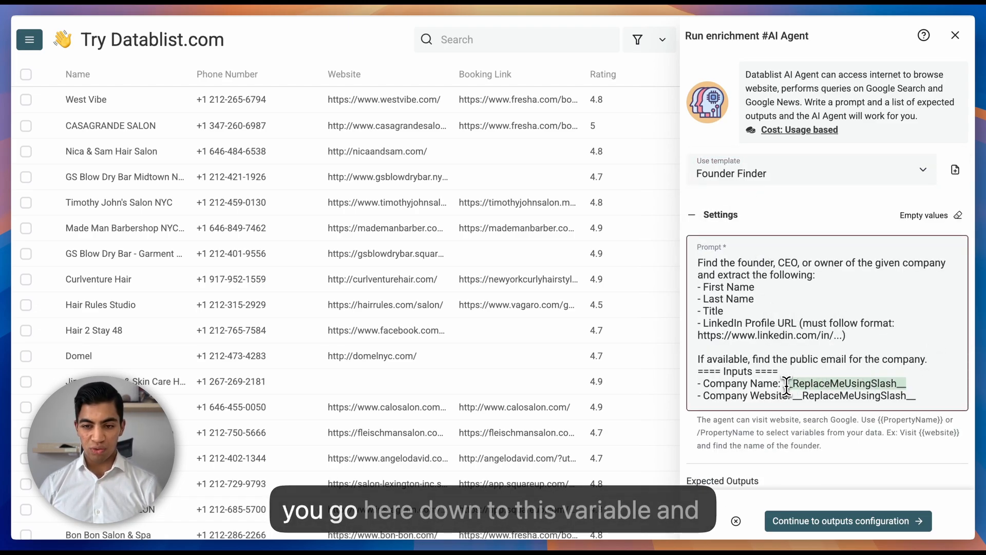
pyautogui.press('BackSpace')
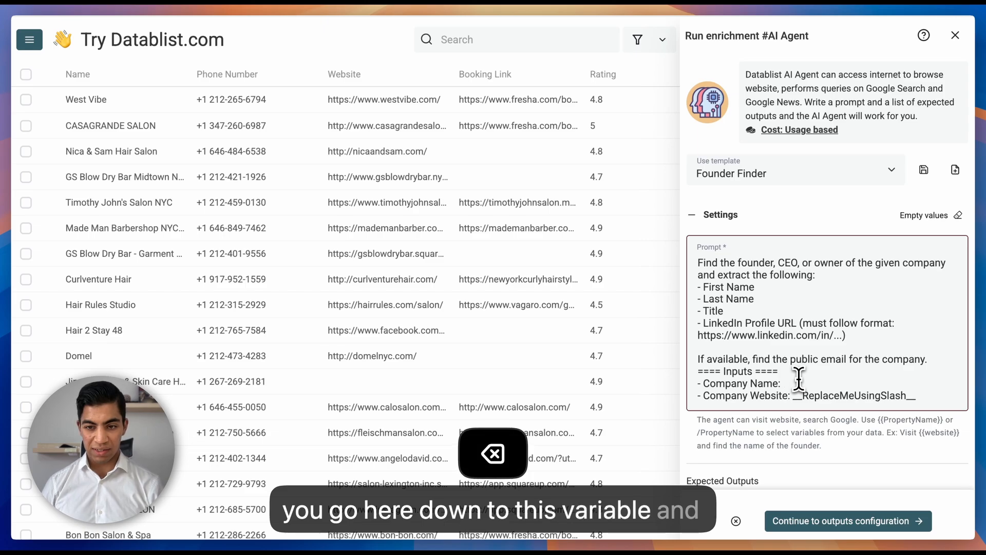
pyautogui.write('/')
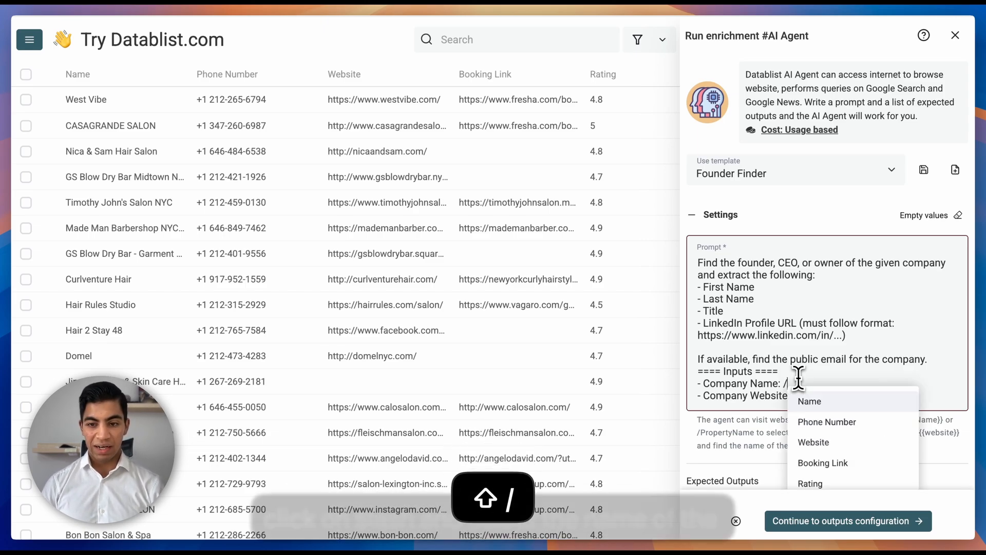
pyautogui.click(834, 406)
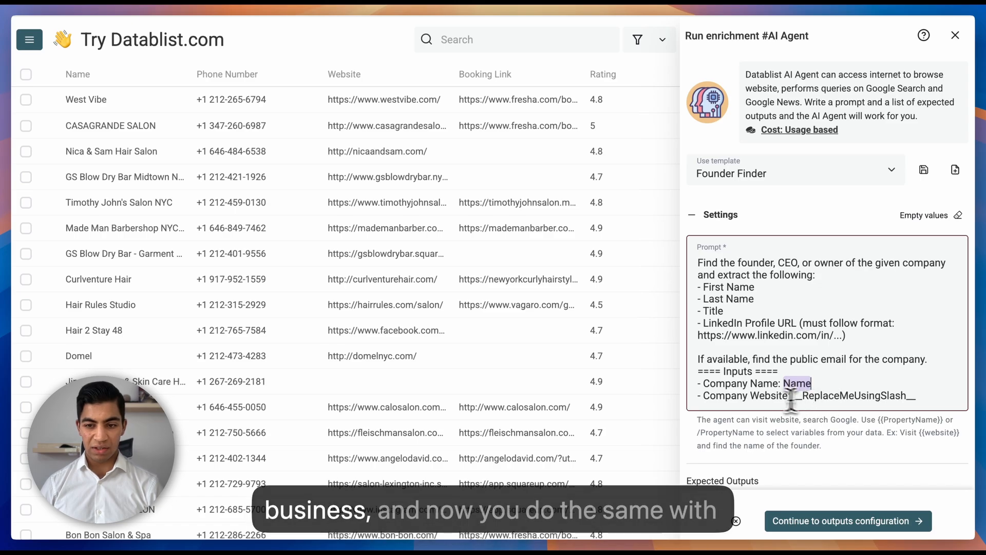
pyautogui.moveTo(917, 398); pyautogui.dragTo(803, 399)
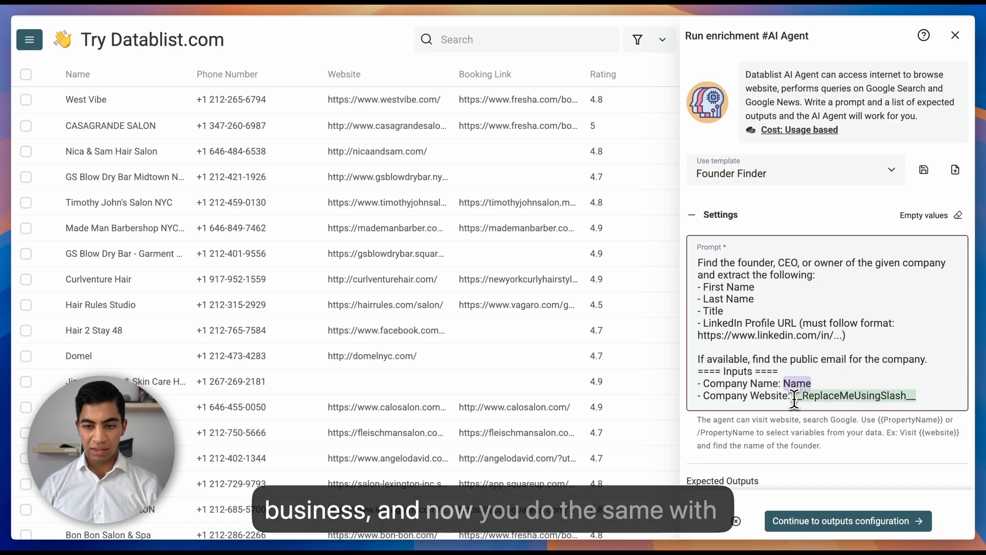
pyautogui.press('BackSpace')
pyautogui.write('/we')
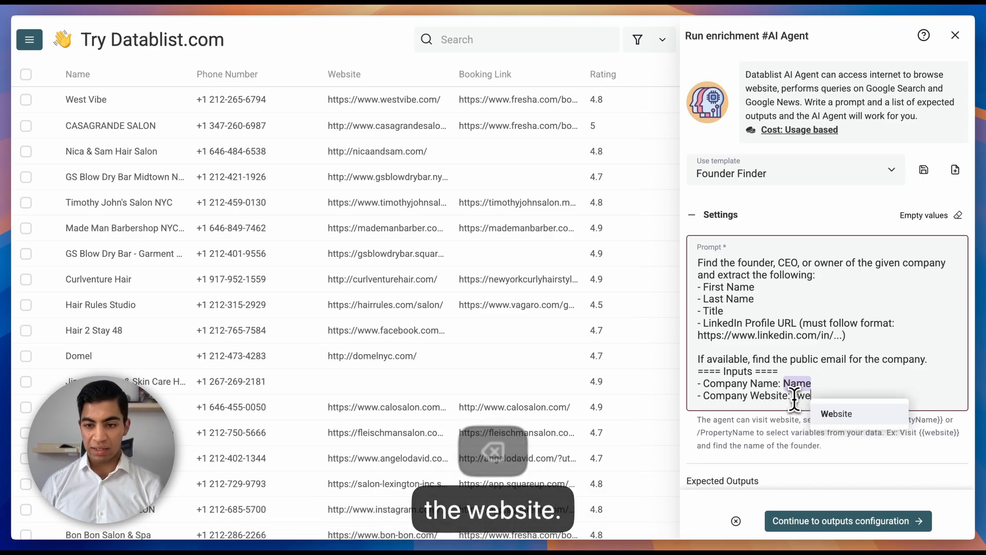
pyautogui.click(838, 414)
# Review the agent's expected outputs and advanced settings, keep them as they are, and continue to the outputs configuration.
pyautogui.scroll(-3, 778, 388)
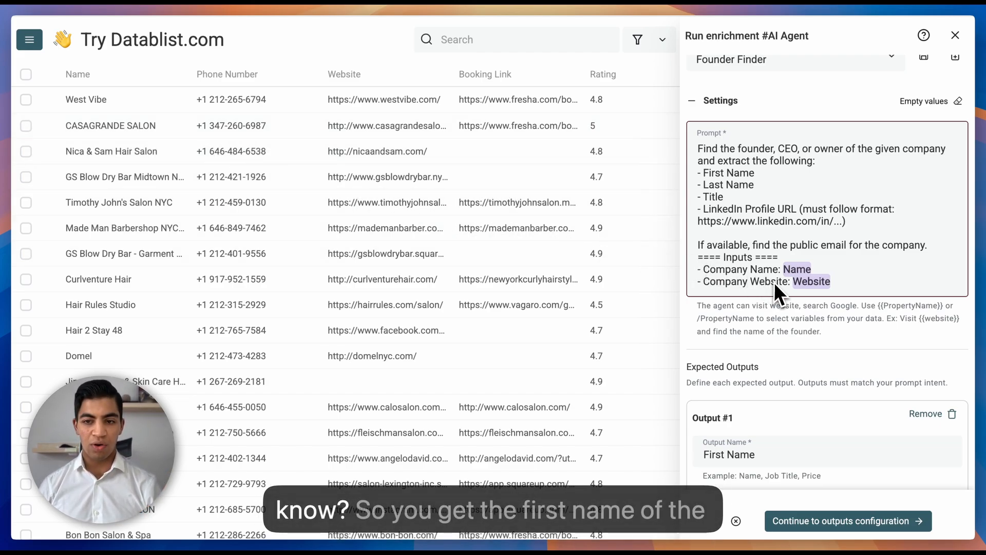
pyautogui.scroll(-5, 775, 279)
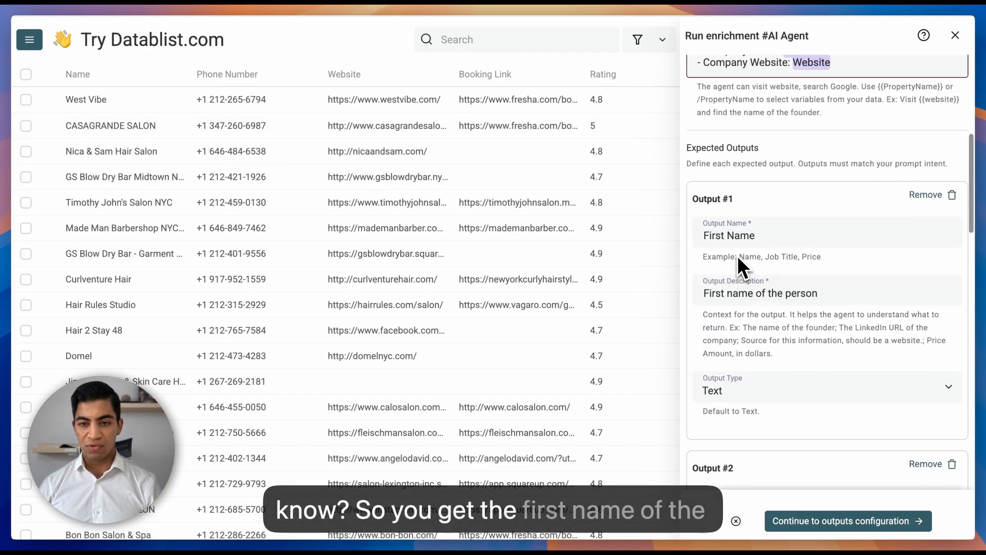
pyautogui.scroll(-3, 738, 253)
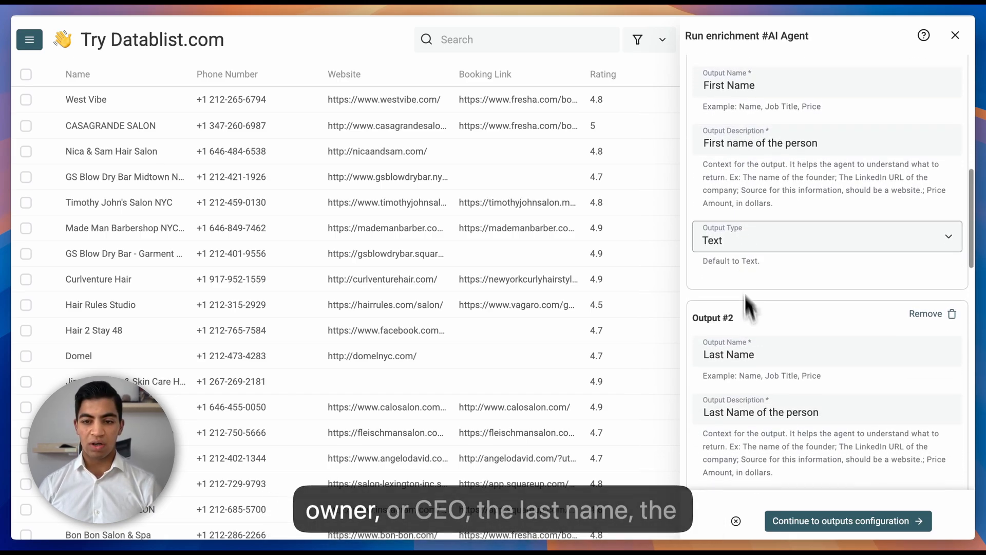
pyautogui.scroll(-1, 745, 360)
pyautogui.scroll(-3, 736, 336)
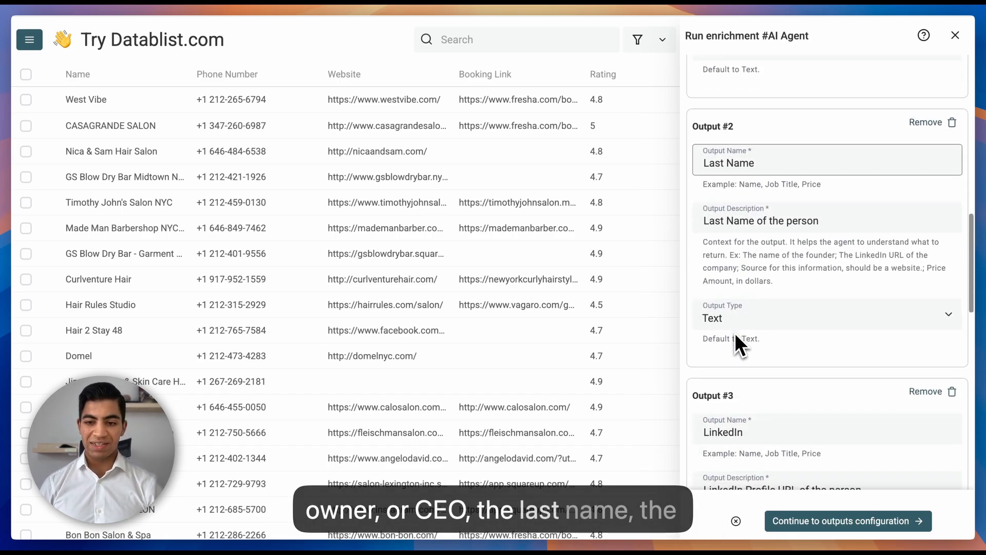
pyautogui.scroll(-4, 735, 334)
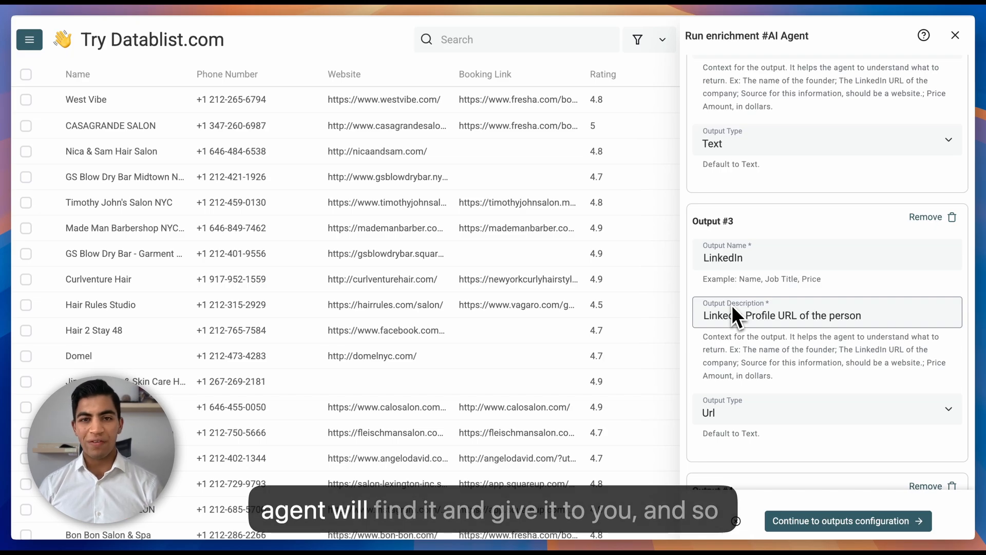
pyautogui.scroll(-4, 725, 321)
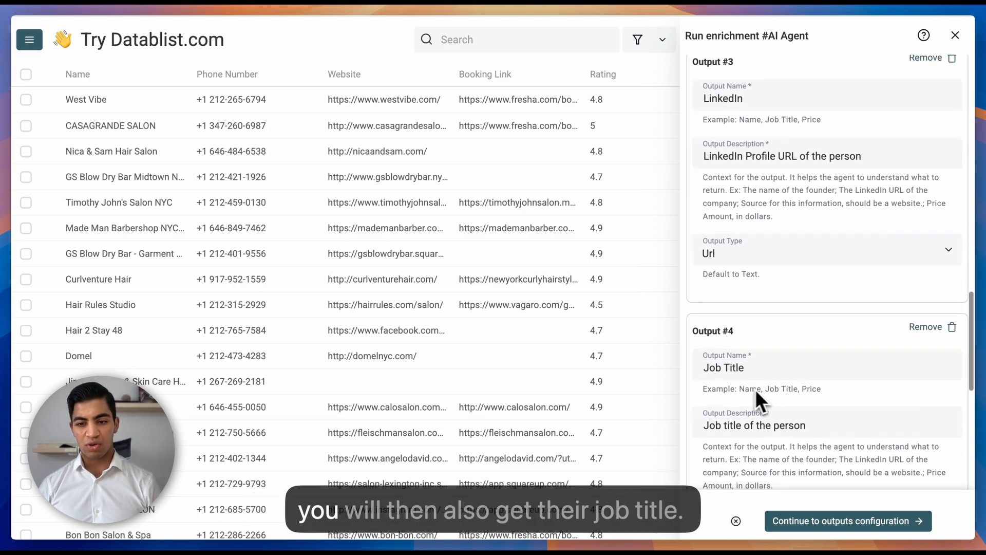
pyautogui.scroll(-8, 746, 360)
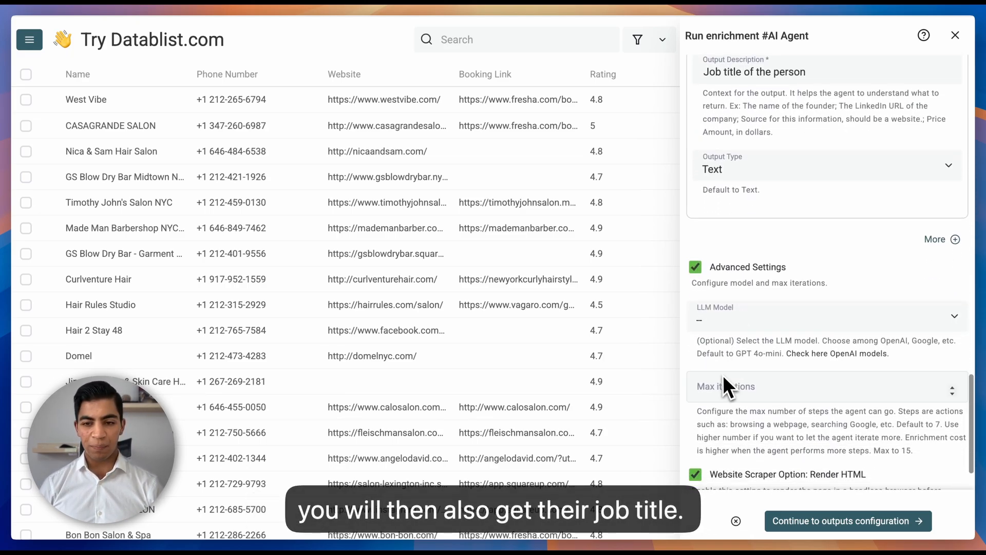
pyautogui.click(857, 522)
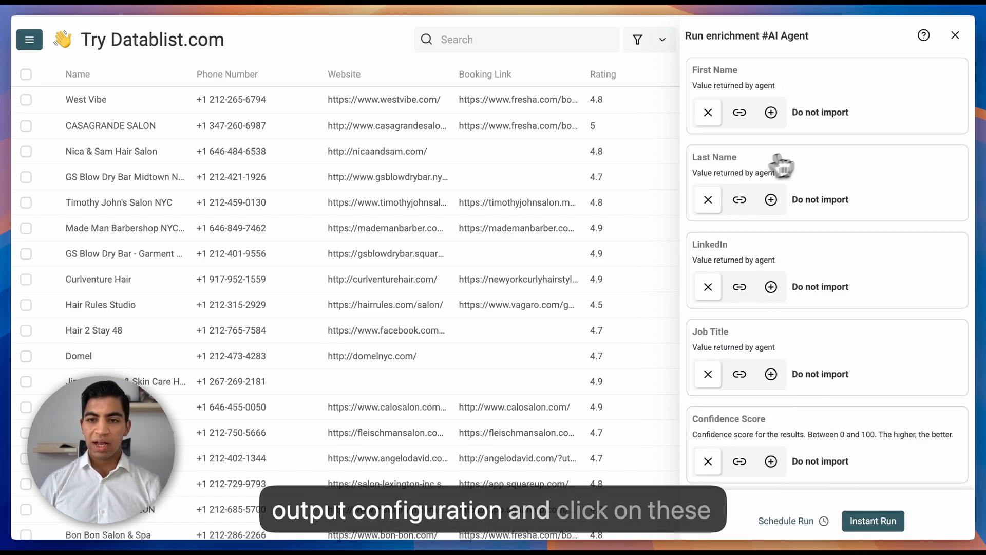
# Store the agent's First Name, Last Name, LinkedIn, Job Title and Confidence Score outputs in new properties.
pyautogui.click(773, 115)
pyautogui.click(772, 202)
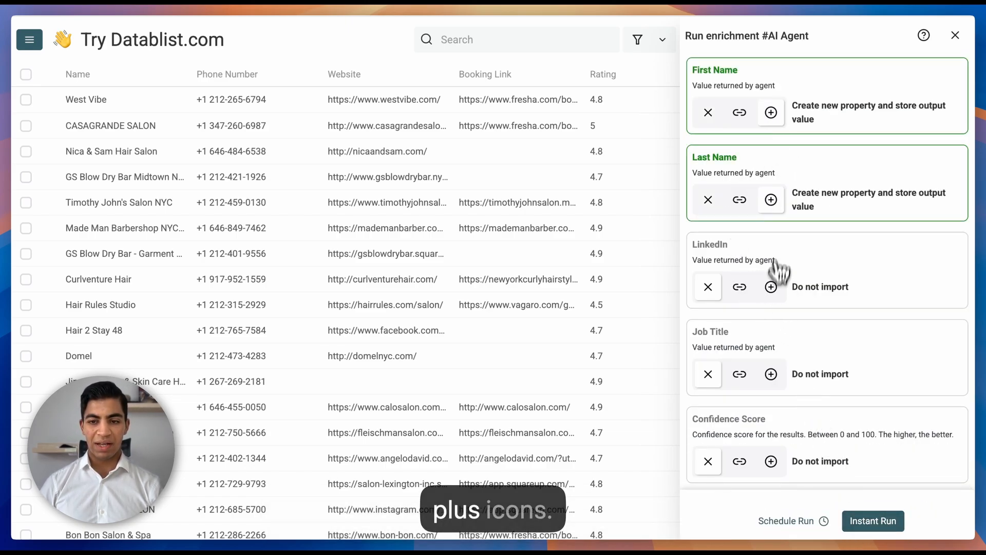
pyautogui.click(771, 288)
pyautogui.click(771, 375)
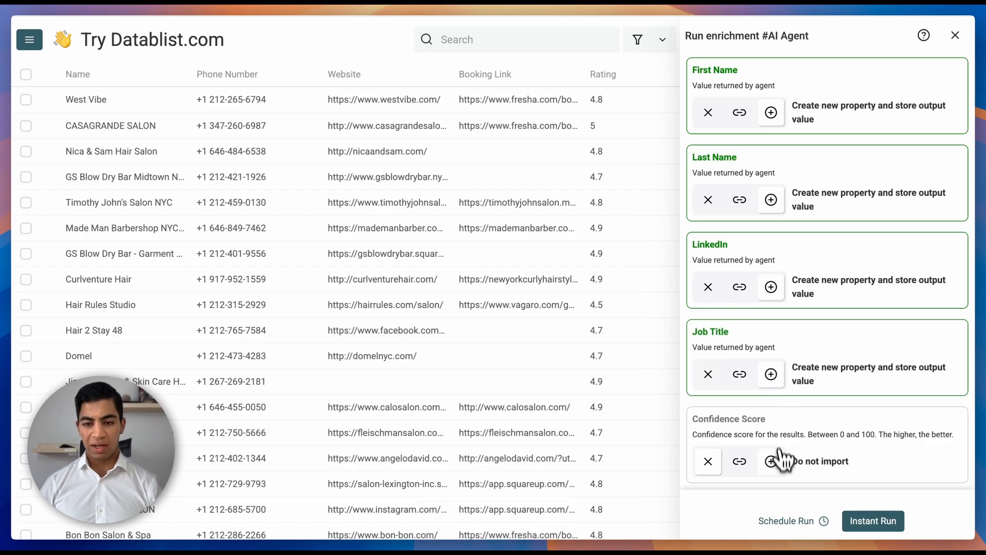
pyautogui.hscroll(15, 645, 383)
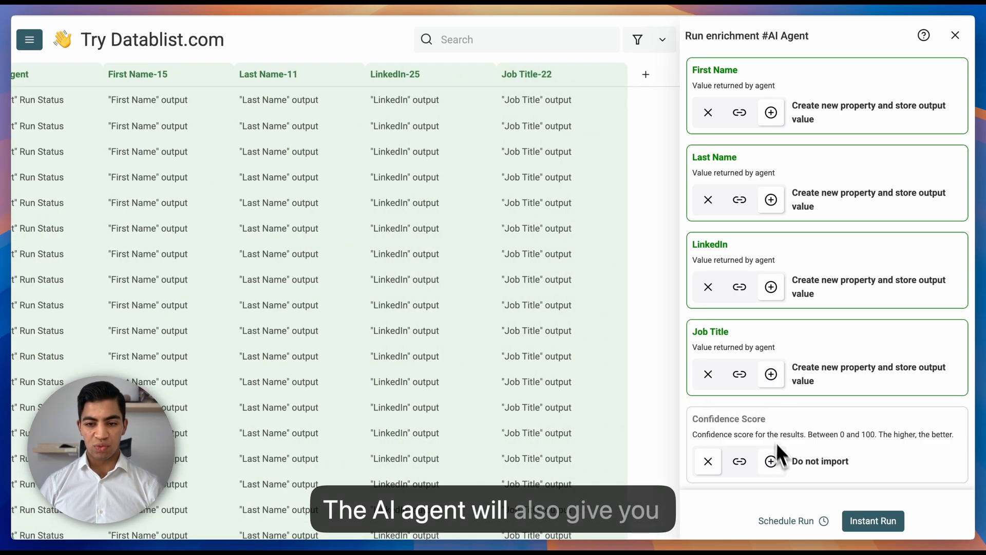
pyautogui.hscroll(-3, 495, 344)
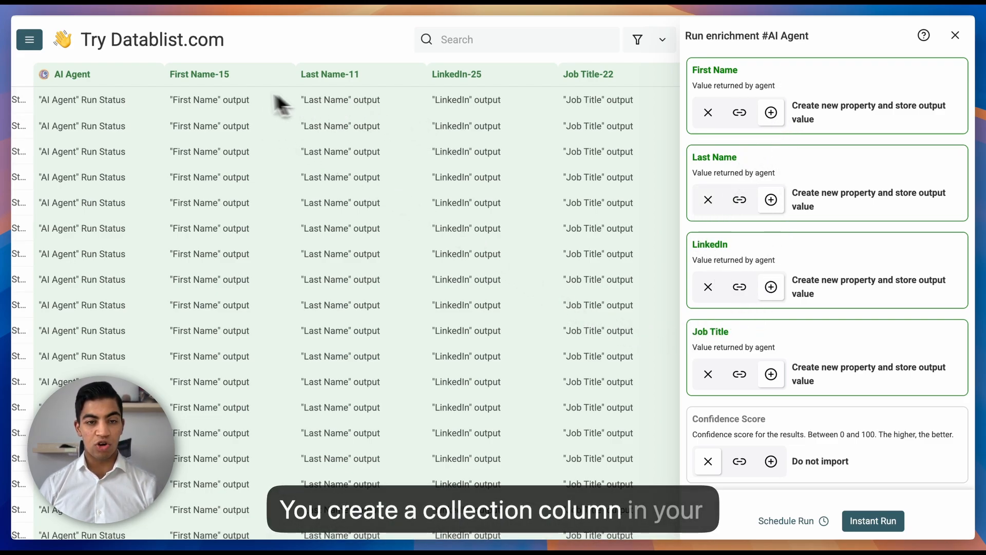
pyautogui.click(770, 460)
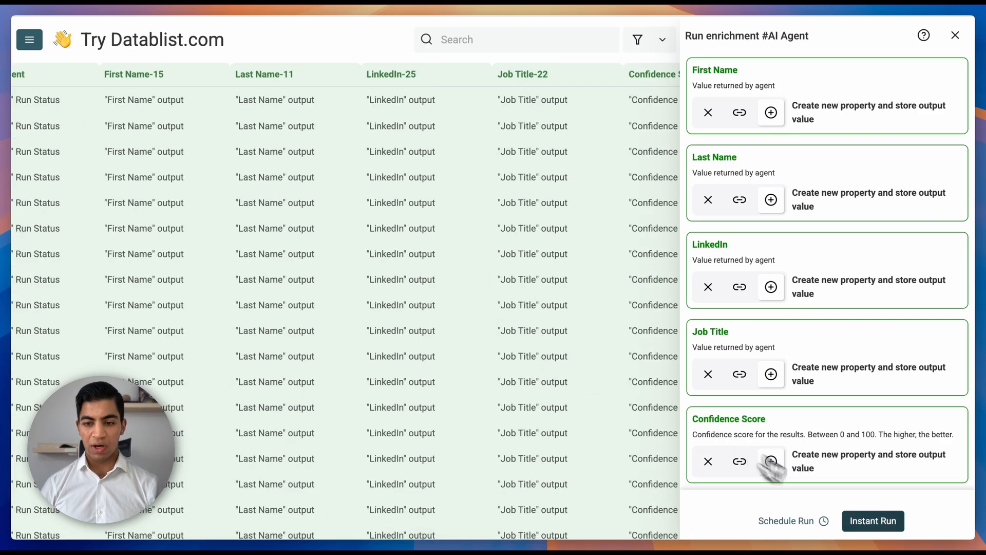
# Run the AI Agent enrichment instantly on all items and return to the collection.
pyautogui.click(876, 526)
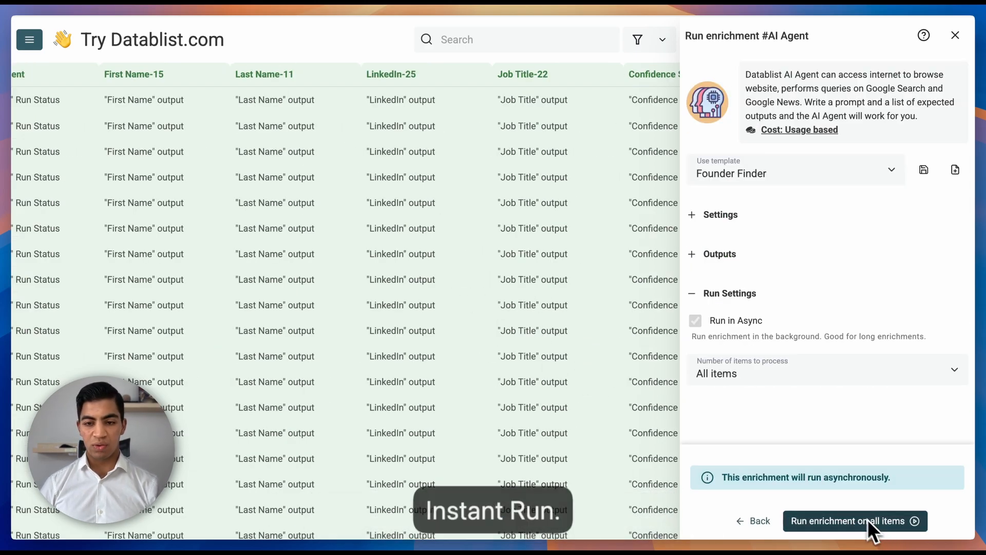
pyautogui.click(872, 521)
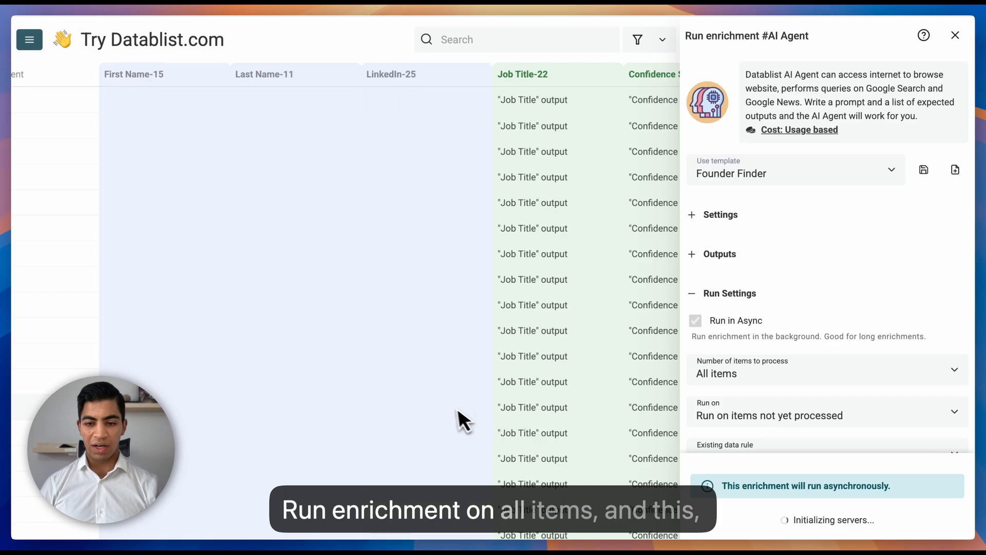
pyautogui.hscroll(1, 419, 350)
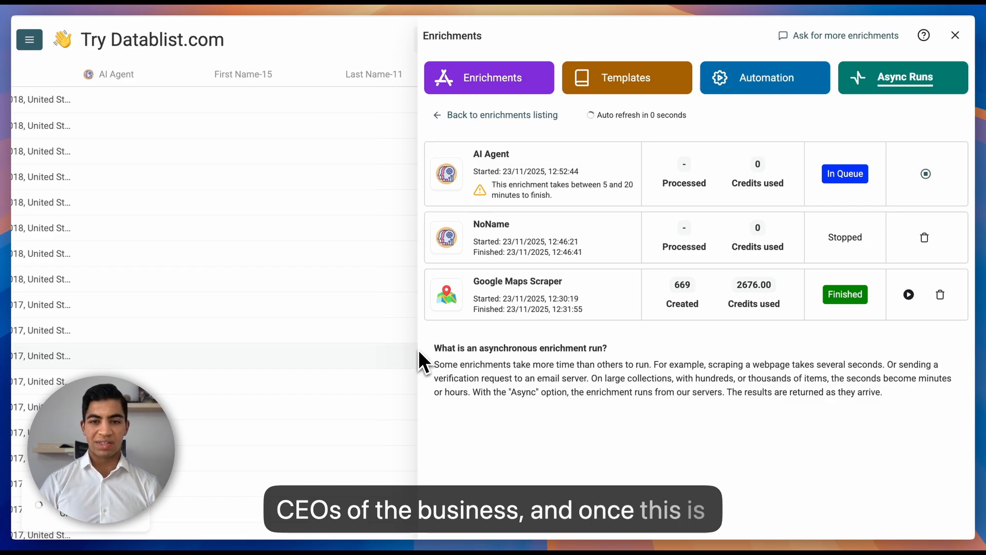
pyautogui.click(418, 352)
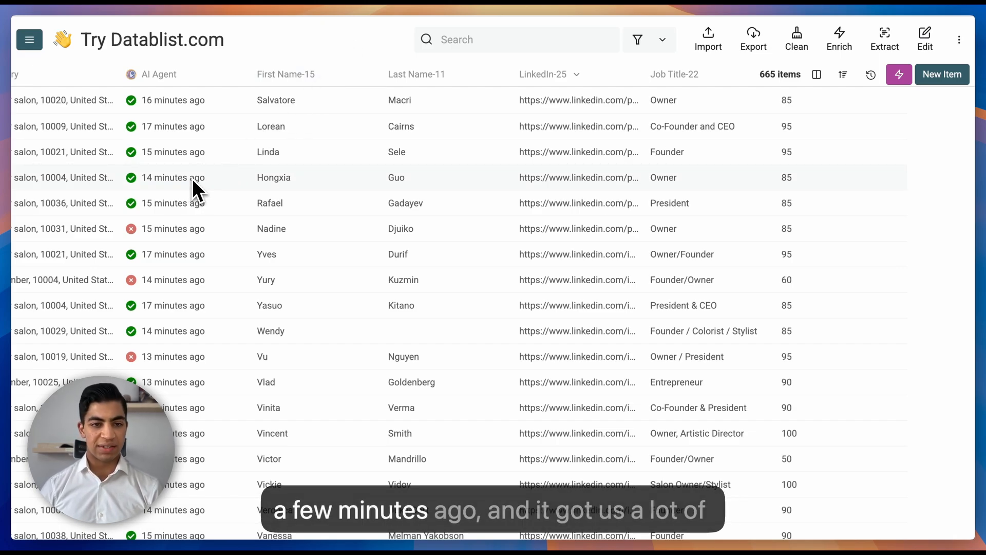
# Examine the enriched rows for owners' first and last names, LinkedIn profiles, job titles and confidence scores, including any missing last names.
pyautogui.hscroll(2, 291, 153)
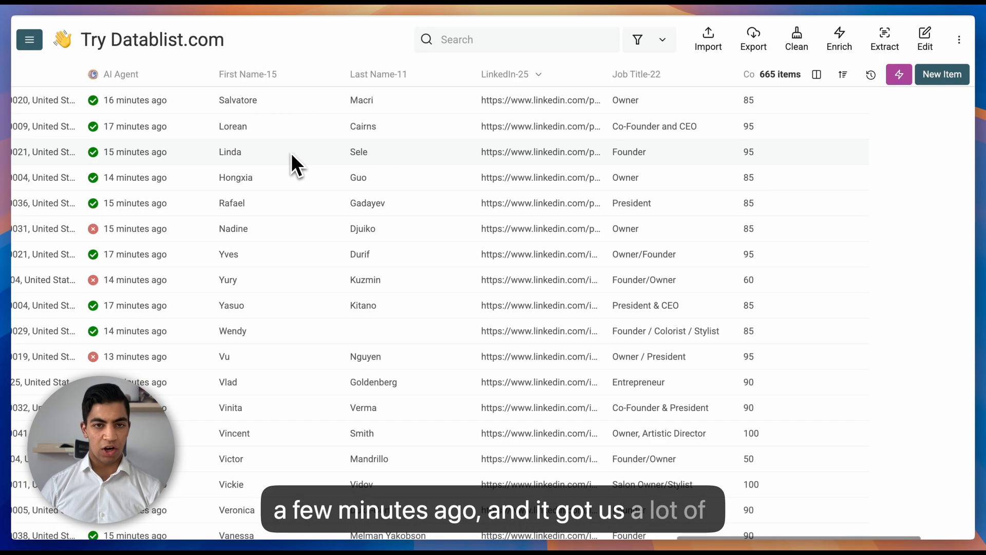
pyautogui.scroll(-1, 271, 144)
pyautogui.scroll(1, 272, 147)
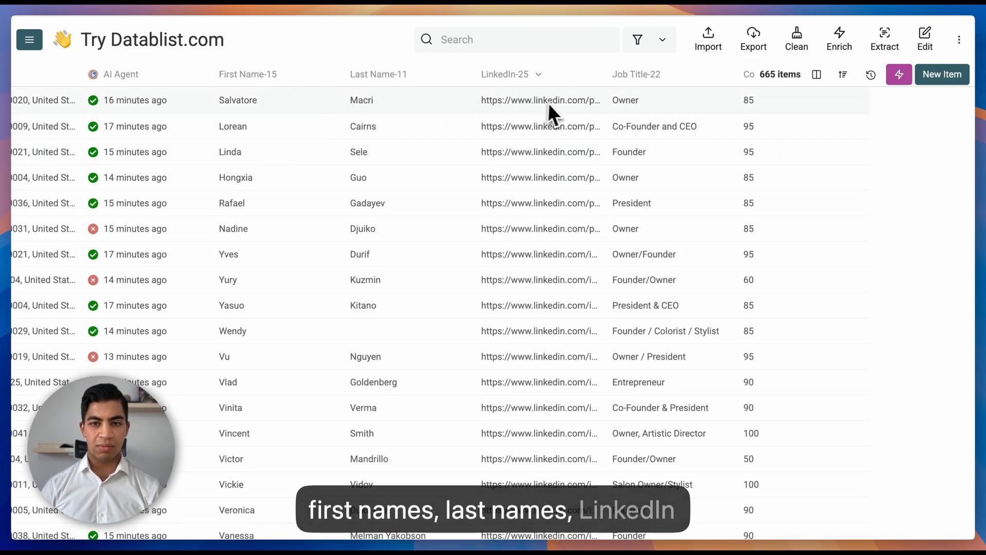
pyautogui.scroll(-1, 789, 255)
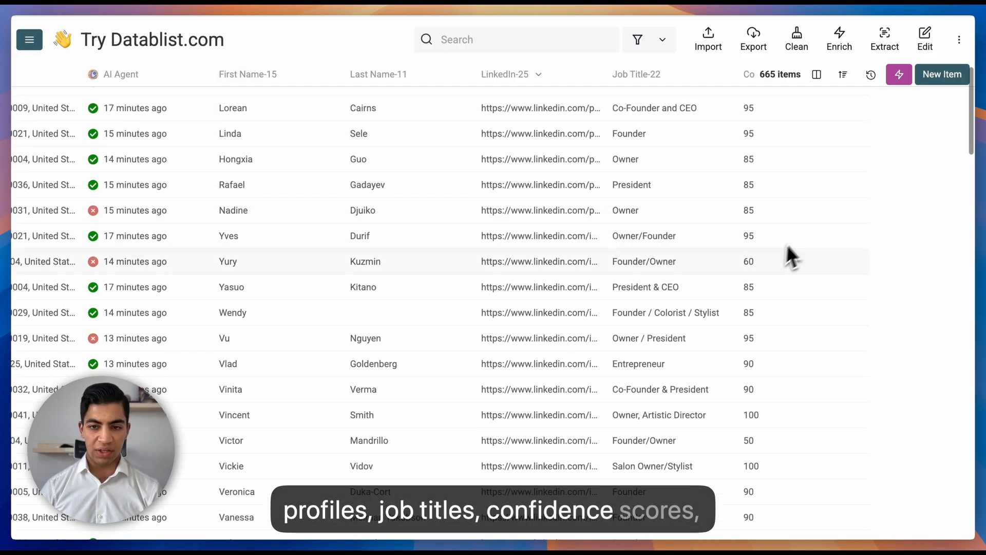
pyautogui.scroll(-2, 437, 390)
pyautogui.scroll(-3, 337, 341)
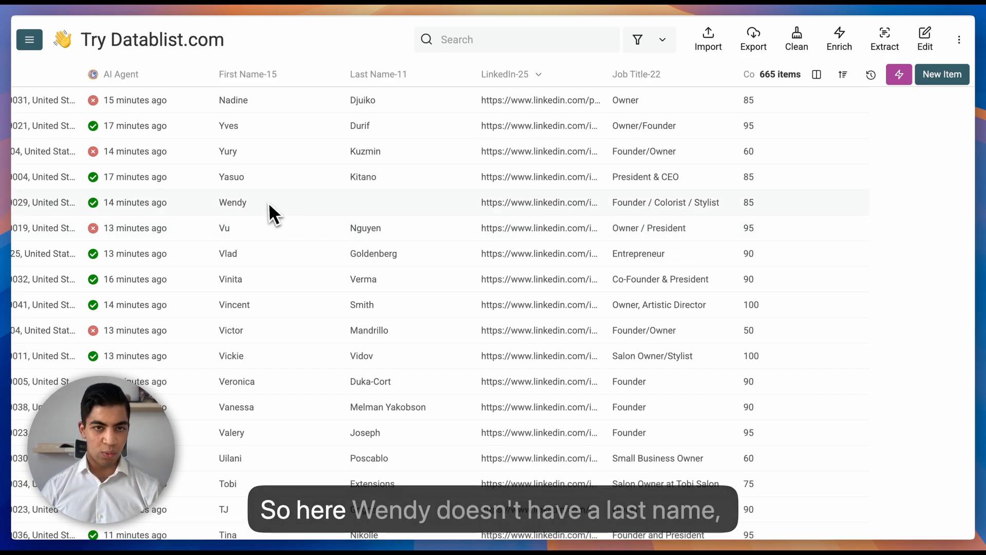
pyautogui.click(411, 201)
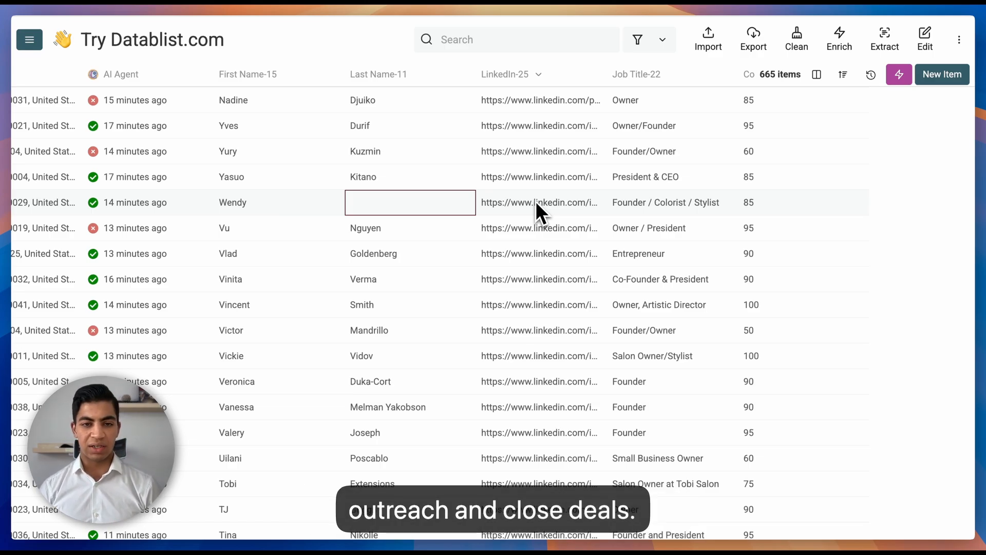
pyautogui.scroll(-1, 491, 294)
pyautogui.scroll(-2, 491, 298)
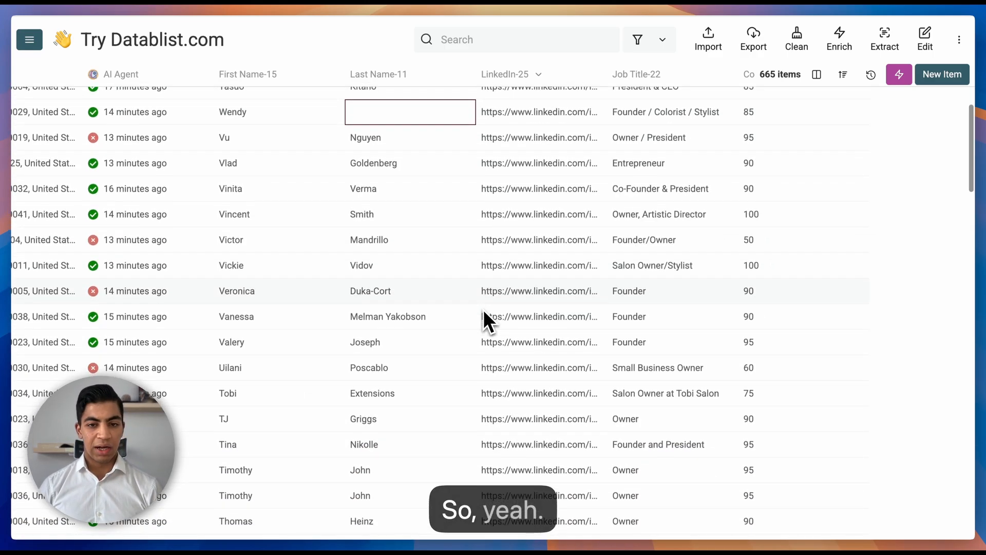
pyautogui.scroll(-2, 449, 300)
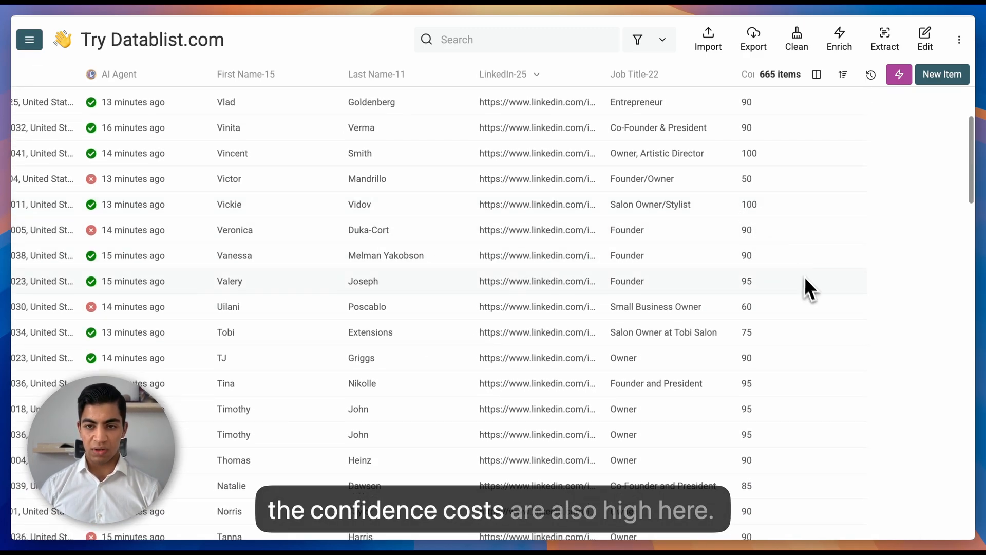
pyautogui.scroll(1, 769, 246)
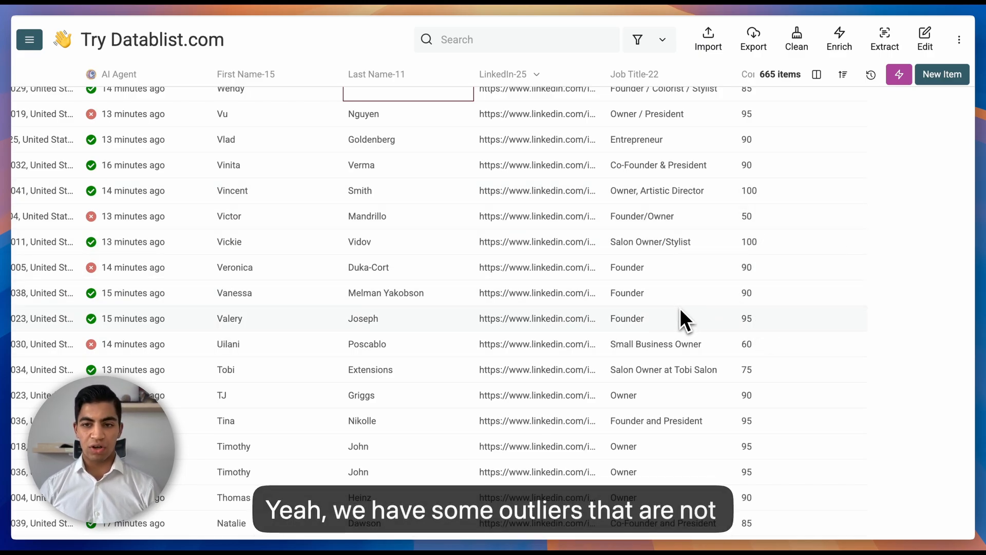
pyautogui.scroll(2, 653, 303)
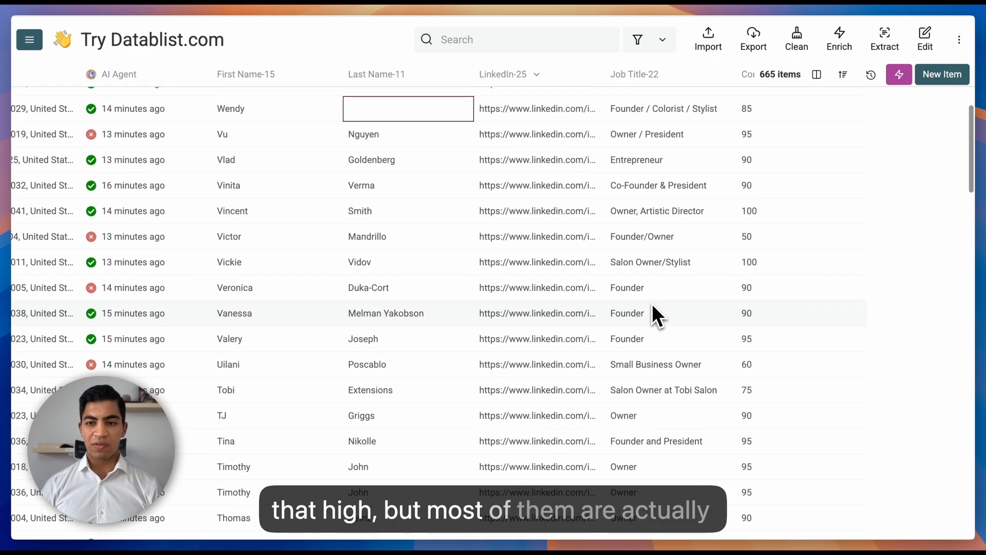